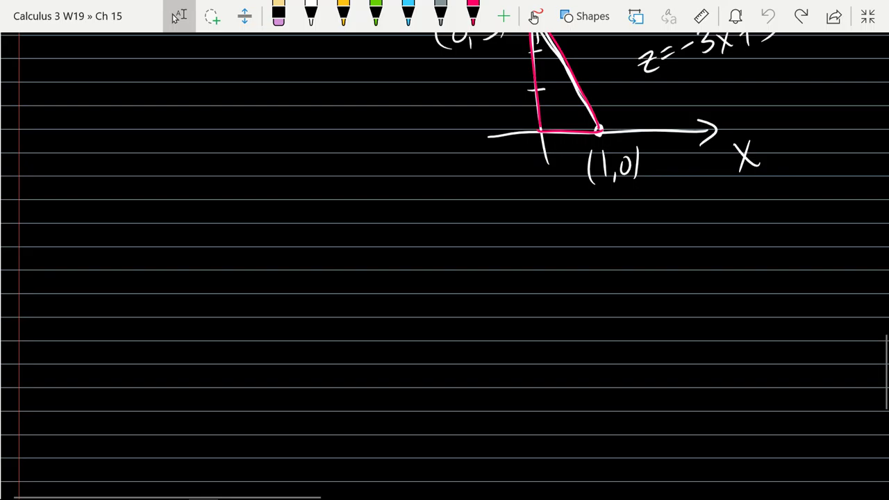
Handwrite 'Average Value' in white ink, undoing a stray equals sign.
click(311, 16)
mouse_move(47, 325)
mouse_down()
mouse_move(75, 318)
mouse_move(73, 303)
mouse_move(105, 297)
mouse_up()
mouse_move(106, 308)
mouse_down()
mouse_move(120, 314)
mouse_move(136, 303)
mouse_up()
mouse_move(149, 301)
mouse_down()
mouse_move(159, 326)
mouse_move(188, 308)
mouse_up()
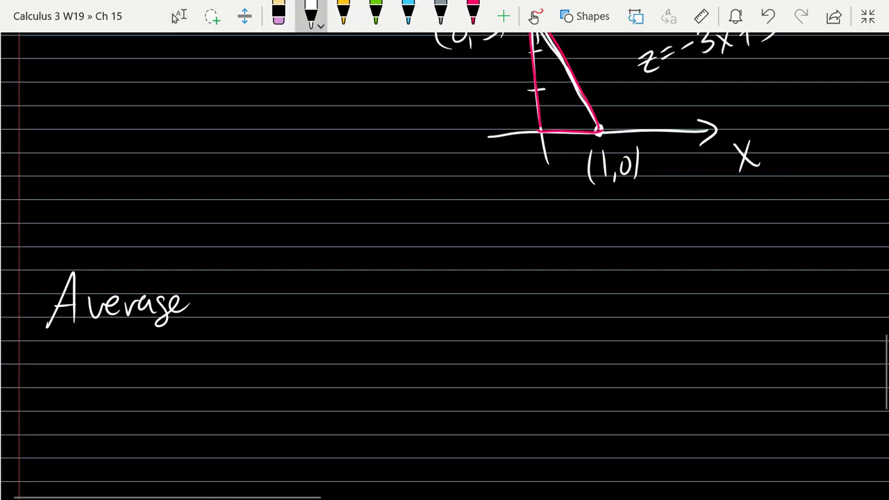
drag(219, 275, 250, 276)
mouse_move(253, 316)
mouse_down()
mouse_move(265, 298)
mouse_move(274, 316)
mouse_up()
mouse_move(282, 277)
mouse_down()
mouse_move(289, 314)
mouse_move(327, 315)
mouse_move(365, 294)
mouse_up()
drag(345, 305, 369, 304)
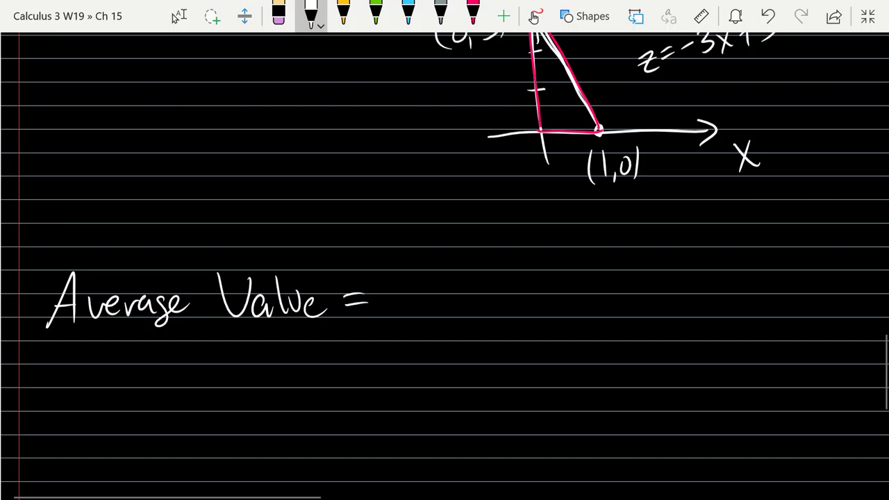
click(768, 16)
click(768, 15)
Finish the heading with 'of F(x,y,z) over D'.
mouse_move(367, 303)
mouse_down()
mouse_move(385, 314)
mouse_move(392, 347)
mouse_up()
mouse_move(418, 287)
mouse_down()
mouse_move(419, 318)
mouse_move(441, 286)
mouse_up()
mouse_move(430, 299)
mouse_down()
mouse_move(450, 298)
mouse_move(455, 320)
mouse_move(481, 316)
mouse_up()
mouse_move(480, 302)
mouse_down()
mouse_move(469, 319)
mouse_move(486, 323)
mouse_up()
mouse_move(495, 303)
mouse_down()
mouse_move(507, 310)
mouse_move(504, 330)
mouse_up()
drag(517, 292, 517, 326)
drag(581, 304, 578, 306)
drag(585, 303, 610, 310)
mouse_move(614, 303)
mouse_down()
mouse_move(617, 316)
mouse_move(630, 293)
mouse_move(517, 319)
mouse_move(534, 305)
mouse_move(543, 316)
mouse_up()
drag(590, 298, 627, 303)
drag(630, 308, 643, 294)
drag(698, 282, 695, 316)
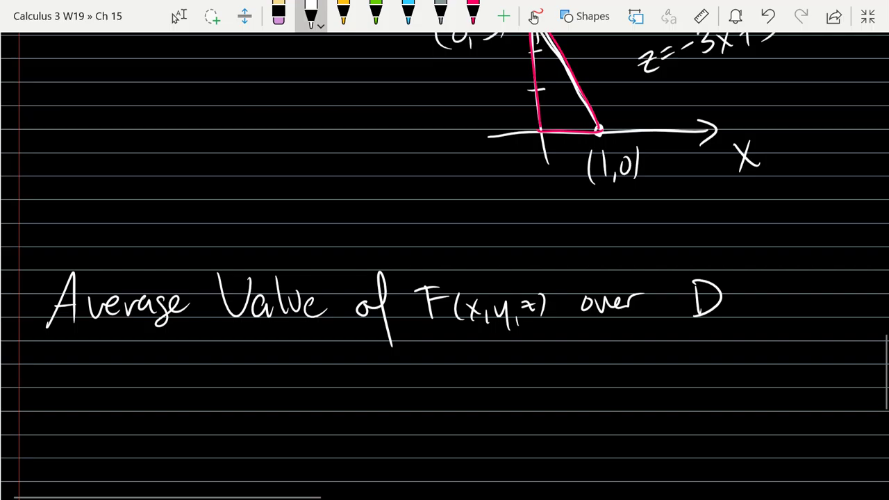
Write 'Avg Value =' followed by three integral signs beneath the heading.
mouse_move(124, 415)
mouse_down()
mouse_move(147, 419)
mouse_move(162, 398)
mouse_move(168, 426)
mouse_up()
mouse_move(199, 380)
mouse_down()
mouse_move(221, 380)
mouse_move(242, 410)
mouse_up()
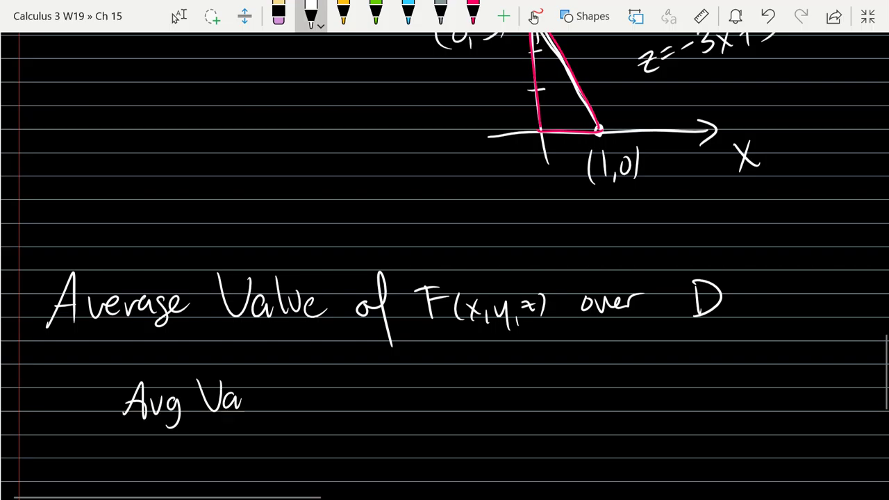
drag(248, 374, 249, 413)
mouse_move(255, 393)
mouse_down()
mouse_move(277, 410)
mouse_move(334, 392)
mouse_up()
drag(320, 401, 342, 399)
drag(414, 360, 391, 414)
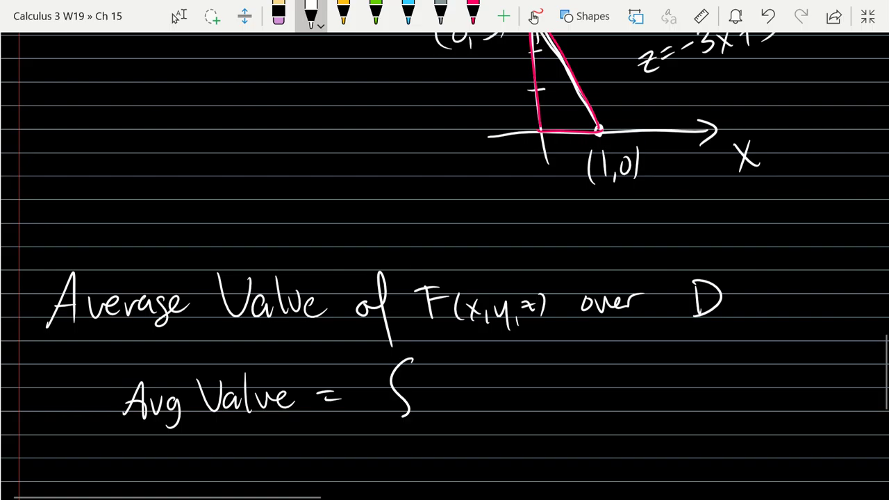
drag(442, 355, 424, 410)
drag(464, 357, 456, 414)
Add F dV and subscript D to the triple integral, with a fraction line underneath.
drag(453, 220, 454, 180)
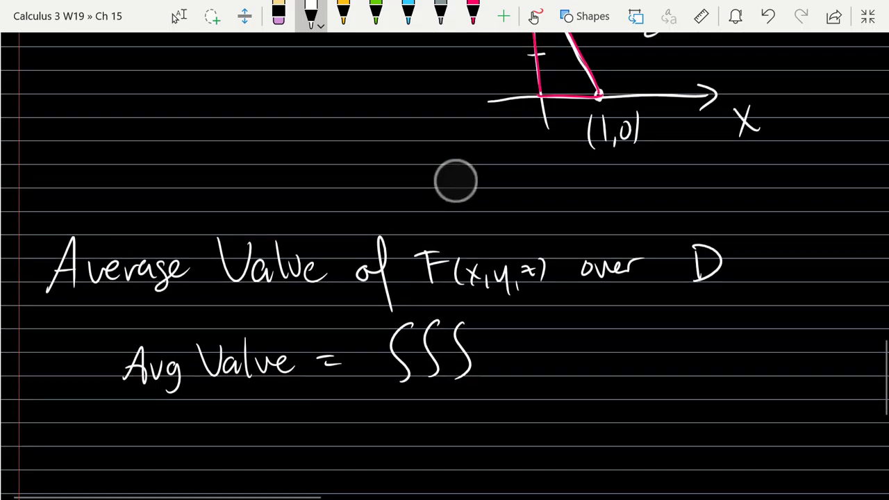
click(179, 16)
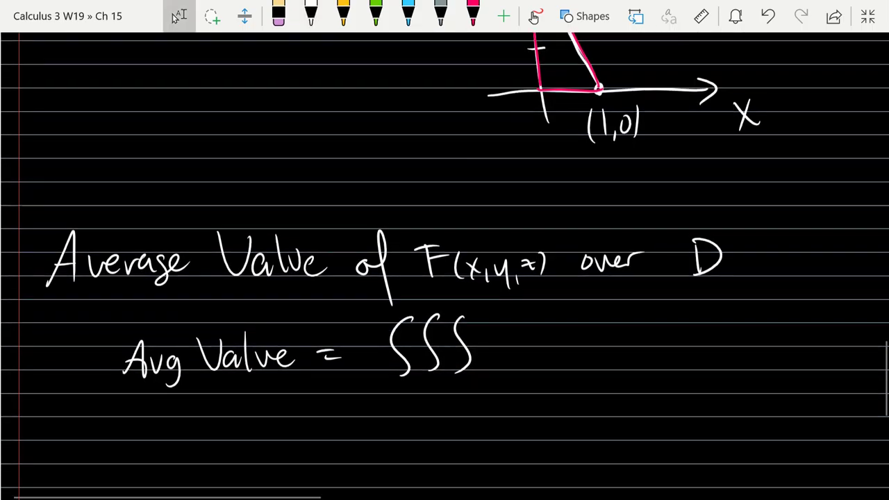
click(311, 16)
drag(489, 335, 487, 359)
mouse_move(485, 335)
mouse_down()
mouse_move(506, 330)
mouse_move(530, 356)
mouse_up()
mouse_move(534, 321)
mouse_down()
mouse_move(546, 356)
mouse_move(566, 321)
mouse_up()
drag(424, 382, 427, 397)
drag(368, 408, 582, 402)
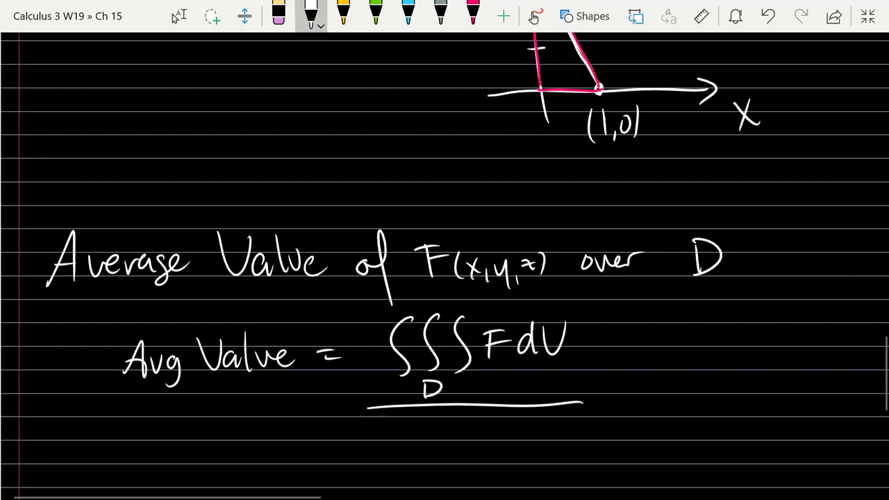
scroll(322, 155, down, 2)
Write the denominator ∭_D 1 dV beneath the fraction line.
click(178, 15)
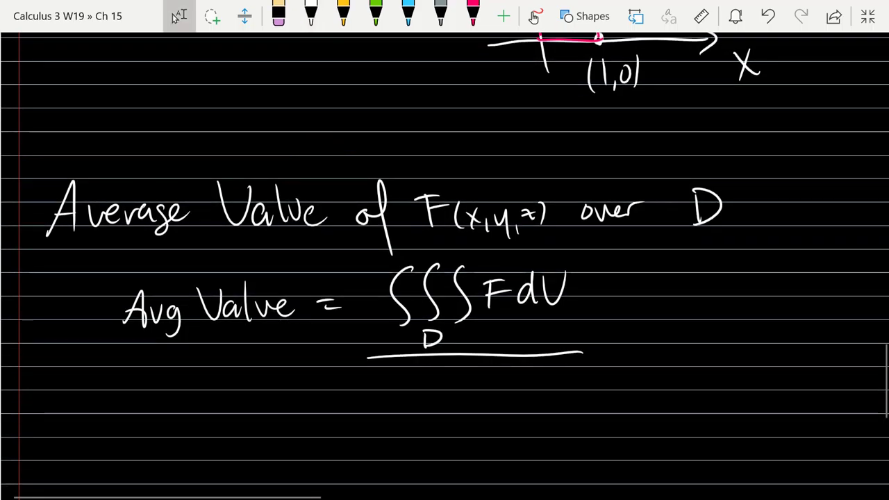
scroll(387, 123, down, 1)
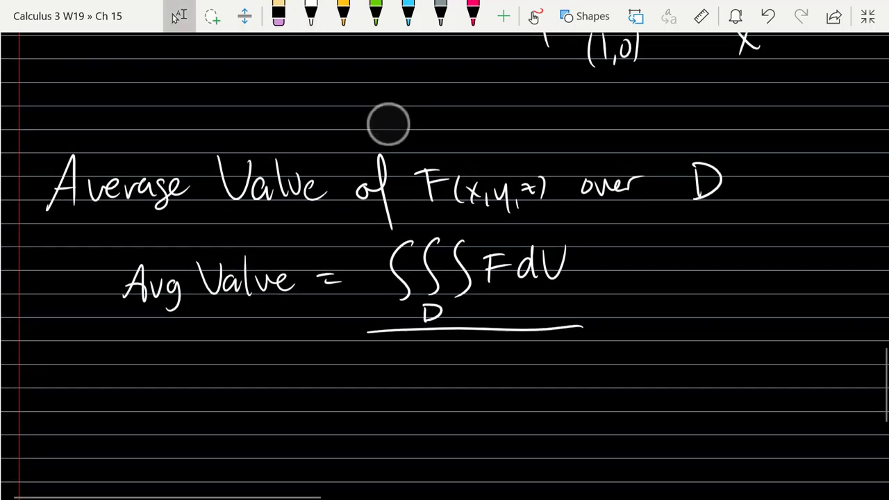
click(311, 15)
drag(407, 348, 395, 381)
drag(435, 348, 423, 381)
mouse_move(448, 356)
mouse_down()
mouse_move(451, 380)
mouse_move(424, 420)
mouse_up()
drag(424, 402, 426, 419)
mouse_move(470, 356)
mouse_down()
mouse_move(476, 373)
mouse_move(493, 374)
mouse_move(519, 346)
mouse_move(519, 379)
mouse_up()
drag(532, 350, 554, 349)
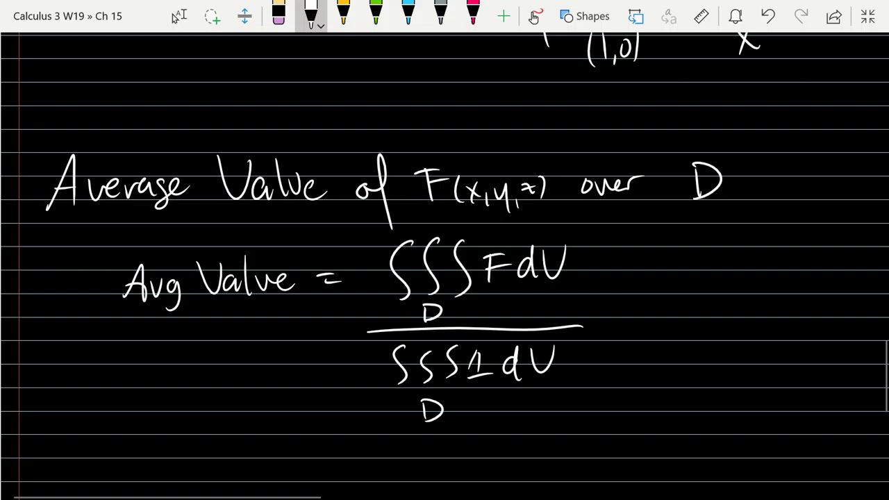
Box the average value formula in white ink, discarding the trial green circles.
click(375, 14)
drag(486, 243, 490, 245)
drag(474, 343, 477, 345)
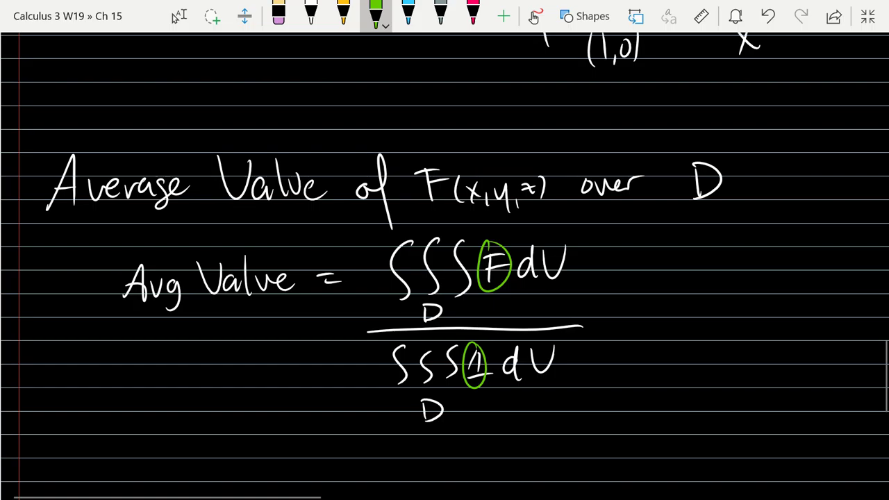
click(768, 15)
click(768, 16)
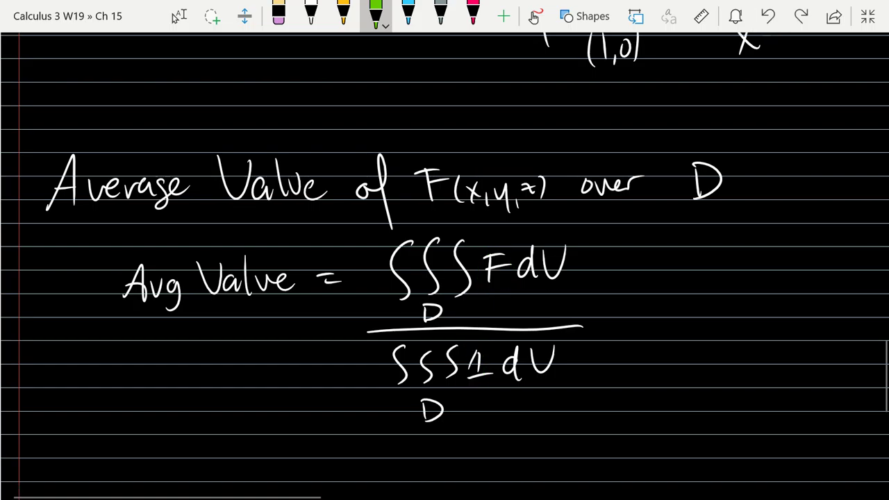
click(311, 14)
mouse_move(97, 236)
mouse_down()
mouse_move(444, 222)
mouse_move(636, 237)
mouse_move(644, 433)
mouse_move(338, 463)
mouse_move(118, 409)
mouse_move(97, 235)
mouse_up()
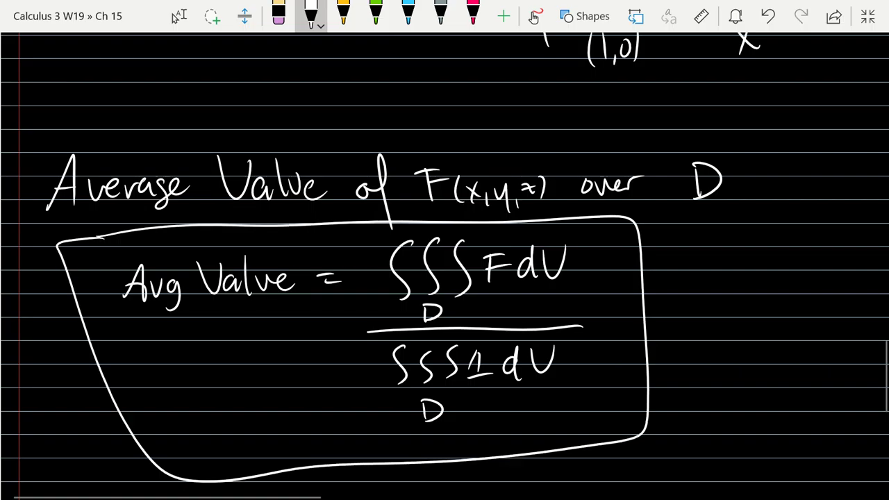
Draw an arrow to the denominator and label it 'volume'.
scroll(109, 312, down, 3)
drag(317, 295, 376, 275)
drag(360, 273, 369, 289)
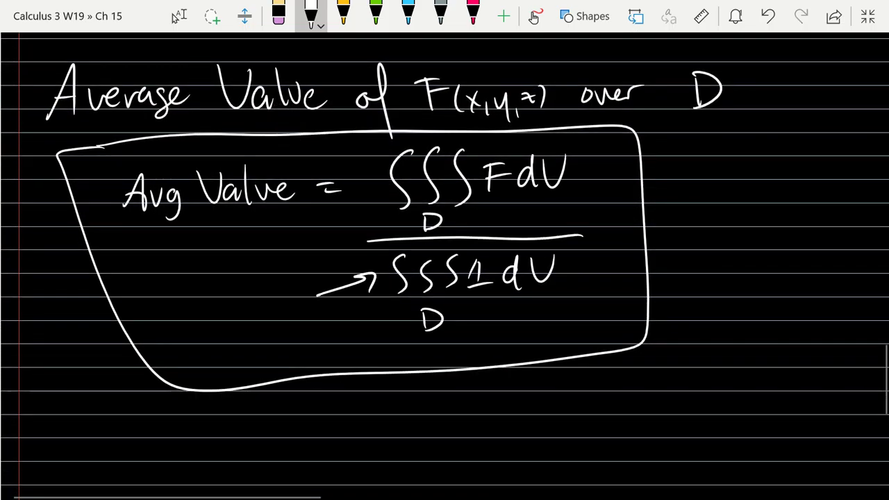
mouse_move(185, 304)
mouse_down()
mouse_move(190, 323)
mouse_move(200, 303)
mouse_up()
drag(212, 305, 289, 297)
scroll(159, 153, down, 2)
click(177, 17)
scroll(445, 264, down, 2)
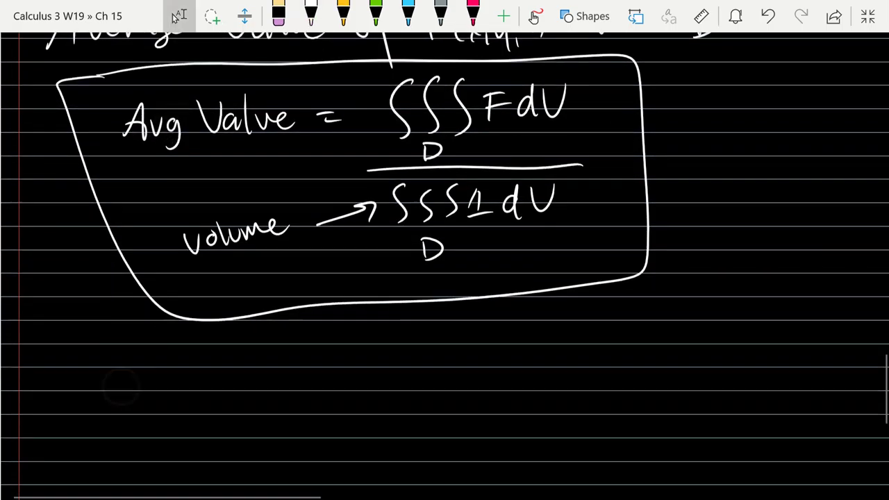
Write an underlined 'Ex #25' below the boxed formula.
drag(69, 336, 43, 378)
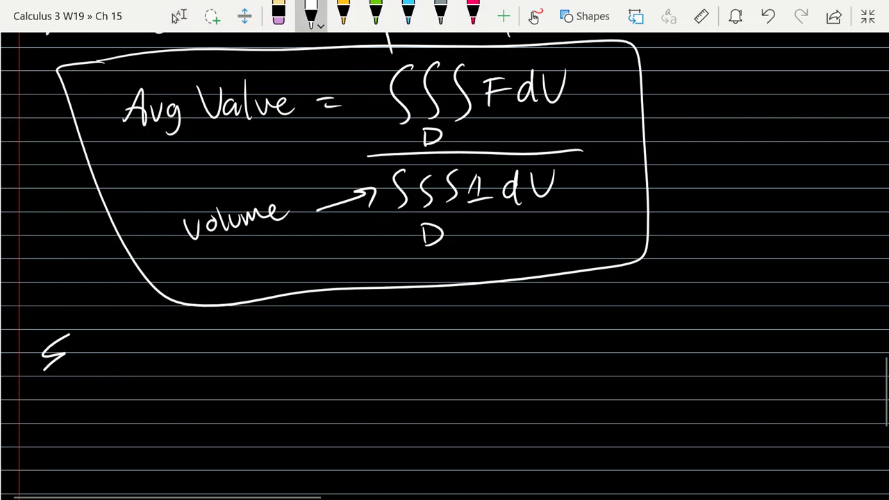
mouse_move(78, 352)
mouse_down()
mouse_move(105, 375)
mouse_move(82, 378)
mouse_up()
drag(40, 388, 118, 373)
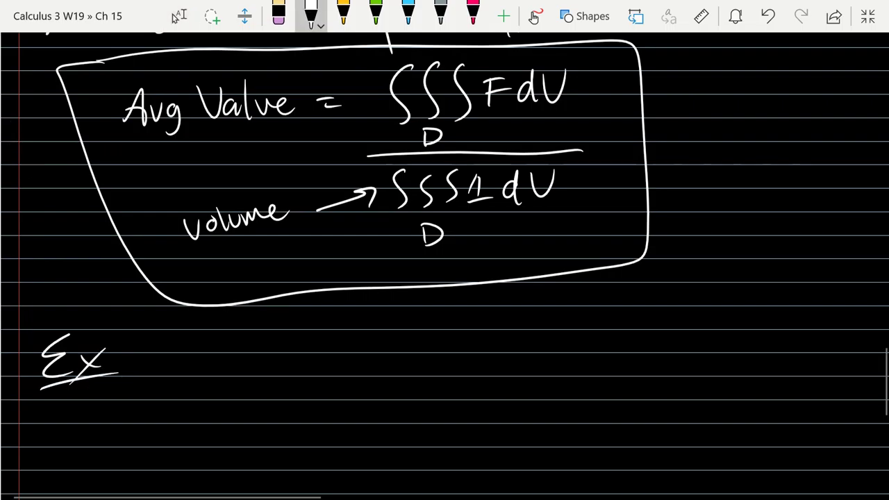
drag(165, 346, 168, 375)
drag(153, 360, 182, 362)
mouse_move(183, 349)
mouse_down()
mouse_move(192, 367)
mouse_move(212, 367)
mouse_up()
mouse_move(221, 338)
mouse_down()
mouse_move(209, 368)
mouse_move(247, 336)
mouse_up()
scroll(121, 218, down, 2)
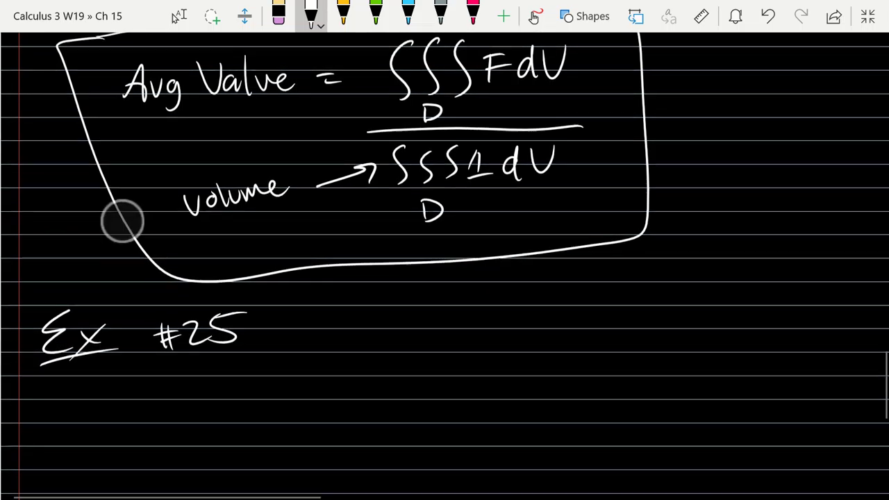
Add 'Volume of REB' after the example number.
drag(317, 302, 368, 308)
mouse_move(372, 320)
mouse_down()
mouse_move(384, 323)
mouse_move(401, 310)
mouse_up()
mouse_move(405, 308)
mouse_down()
mouse_move(410, 318)
mouse_move(502, 317)
mouse_up()
drag(506, 270, 512, 336)
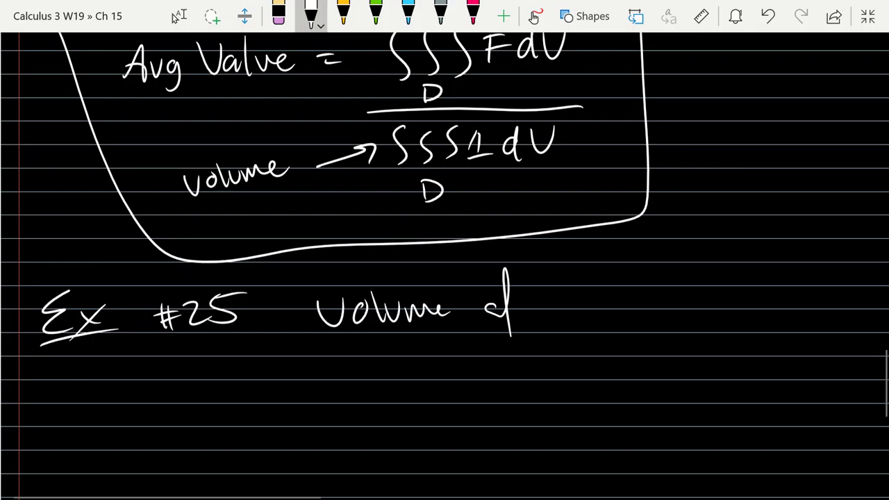
mouse_move(555, 288)
mouse_down()
mouse_move(557, 318)
mouse_move(577, 320)
mouse_up()
mouse_move(588, 289)
mouse_down()
mouse_move(588, 316)
mouse_move(596, 288)
mouse_up()
drag(585, 304, 596, 305)
drag(589, 315, 596, 316)
drag(610, 287, 612, 319)
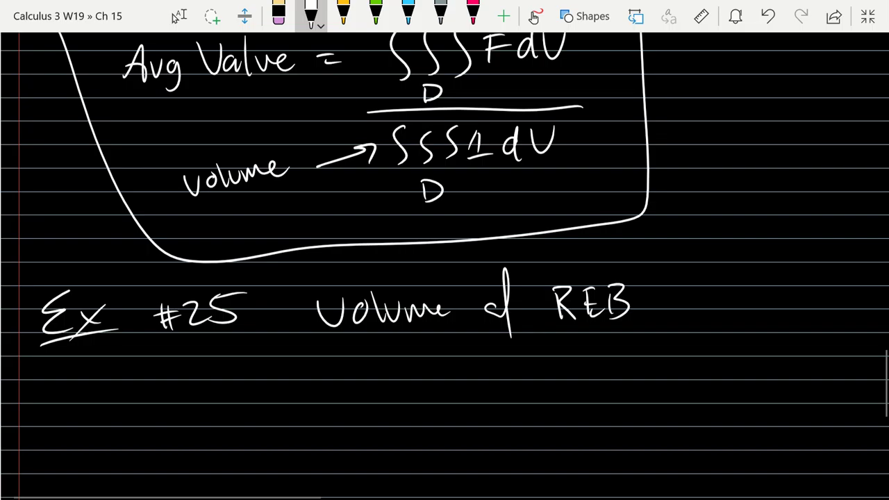
Write 'y+z=2 and x=4−y²' on the next line.
mouse_move(155, 362)
mouse_down()
mouse_move(175, 381)
mouse_move(173, 398)
mouse_move(188, 389)
mouse_up()
drag(182, 379, 194, 379)
mouse_move(207, 360)
mouse_down()
mouse_move(219, 358)
mouse_move(234, 379)
mouse_move(263, 364)
mouse_move(264, 372)
mouse_up()
mouse_move(278, 356)
mouse_down()
mouse_move(298, 353)
mouse_move(307, 378)
mouse_up()
drag(369, 367, 402, 377)
mouse_move(411, 368)
mouse_down()
mouse_move(410, 355)
mouse_move(412, 377)
mouse_up()
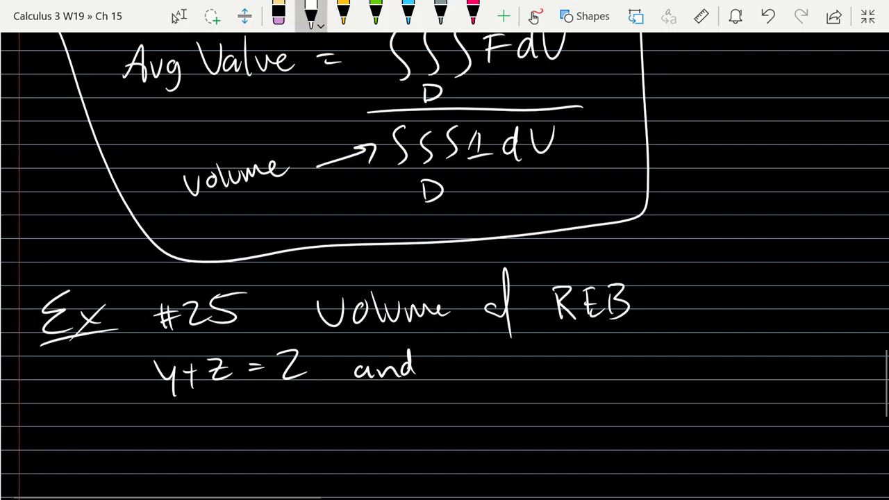
drag(470, 361, 488, 380)
mouse_move(485, 361)
mouse_down()
mouse_move(475, 381)
mouse_move(506, 362)
mouse_up()
drag(495, 370, 507, 370)
mouse_move(522, 357)
mouse_down()
mouse_move(520, 369)
mouse_move(539, 368)
mouse_up()
mouse_move(533, 354)
mouse_down()
mouse_move(535, 377)
mouse_move(565, 362)
mouse_move(578, 372)
mouse_up()
mouse_move(585, 359)
mouse_down()
mouse_move(584, 388)
mouse_move(612, 363)
mouse_up()
mouse_move(229, 435)
mouse_down()
mouse_move(220, 446)
mouse_move(236, 445)
mouse_up()
drag(241, 433, 278, 442)
Add 'and 1st octant' with 1st underlined, then move the example up.
drag(281, 408, 286, 441)
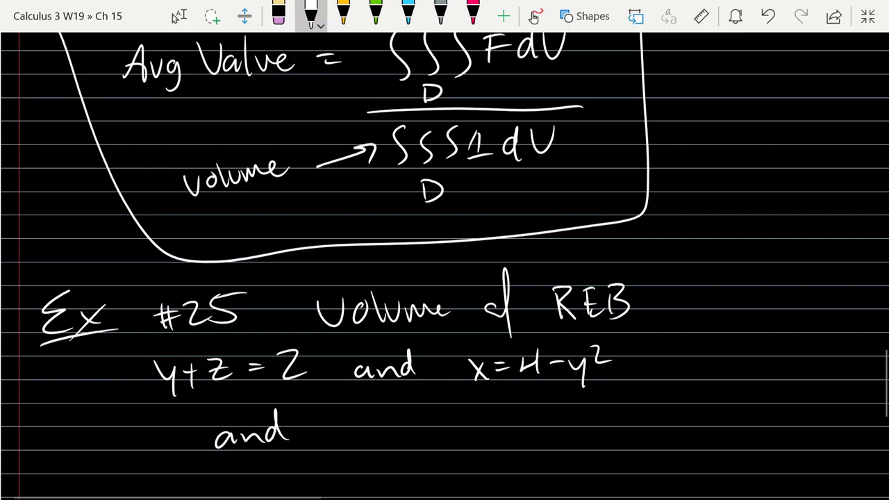
drag(353, 408, 353, 444)
drag(343, 420, 353, 408)
mouse_move(338, 448)
mouse_down()
mouse_move(366, 443)
mouse_move(373, 432)
mouse_up()
mouse_move(394, 401)
mouse_down()
mouse_move(392, 433)
mouse_move(406, 415)
mouse_up()
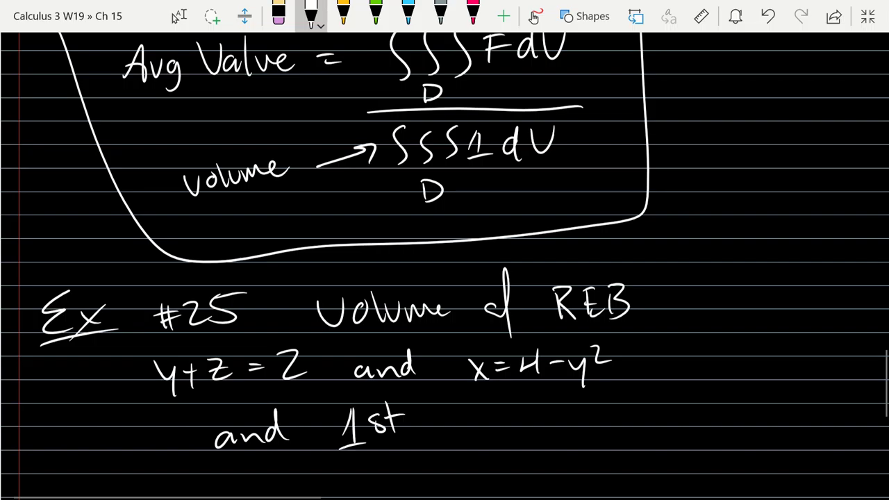
mouse_move(375, 442)
mouse_down()
mouse_move(450, 427)
mouse_move(467, 441)
mouse_up()
mouse_move(480, 409)
mouse_down()
mouse_move(486, 438)
mouse_move(488, 417)
mouse_up()
mouse_move(502, 423)
mouse_down()
mouse_move(503, 436)
mouse_move(530, 438)
mouse_up()
drag(548, 407, 540, 441)
drag(526, 425, 559, 420)
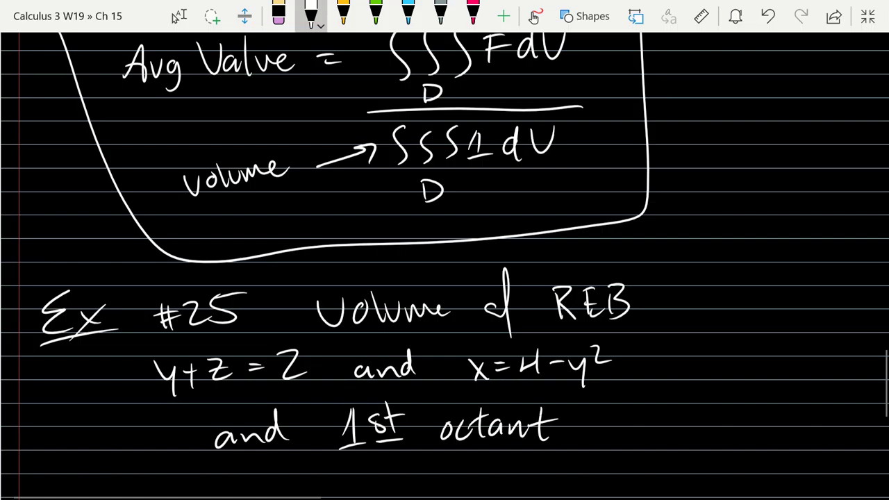
drag(85, 142, 93, 95)
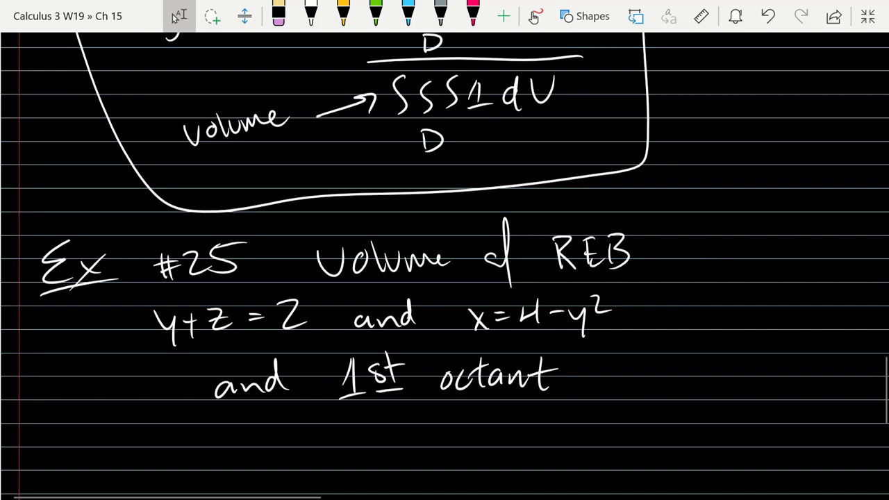
drag(116, 214, 104, 80)
click(310, 14)
mouse_move(293, 157)
mouse_down()
mouse_move(119, 168)
mouse_move(324, 229)
mouse_move(275, 165)
mouse_up()
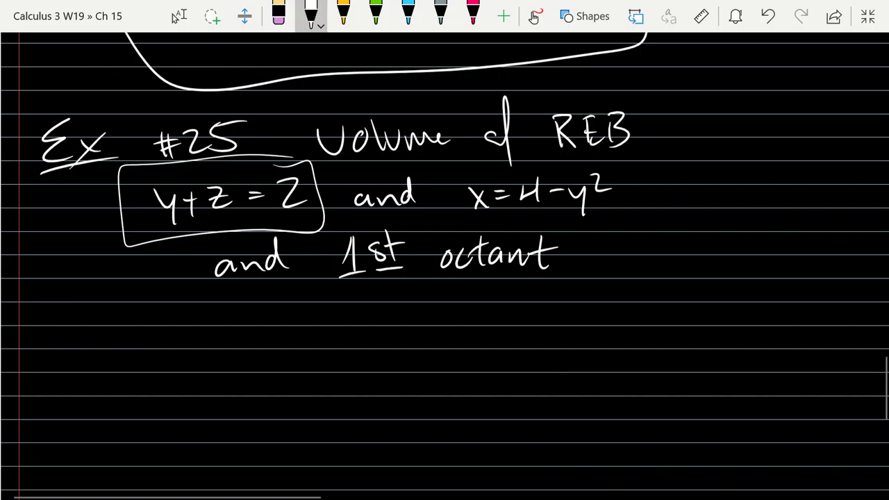
key(ctrl+z)
key(ctrl+z)
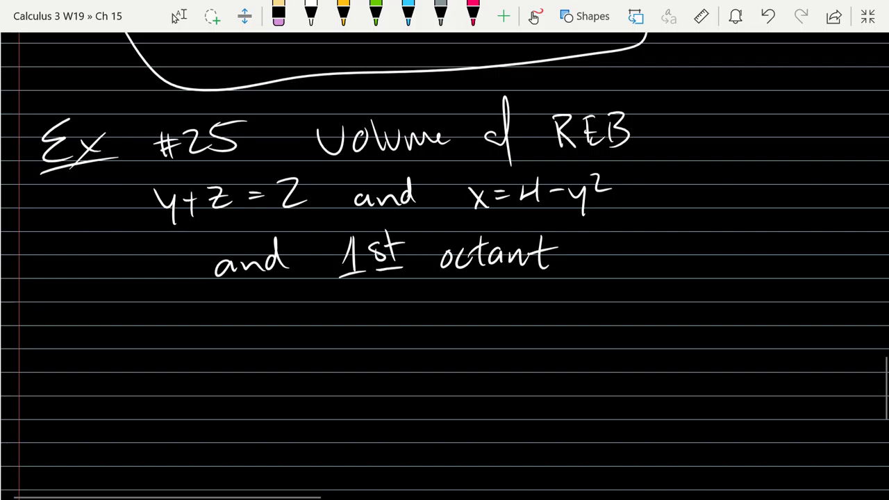
scroll(407, 250, up, 5)
mouse_move(288, 203)
mouse_down()
mouse_move(642, 240)
mouse_move(274, 351)
mouse_move(299, 203)
mouse_up()
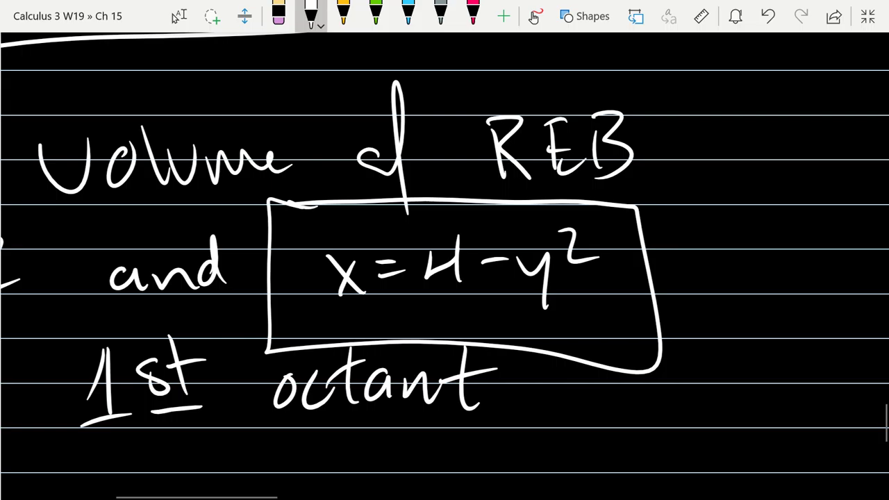
drag(455, 230, 460, 235)
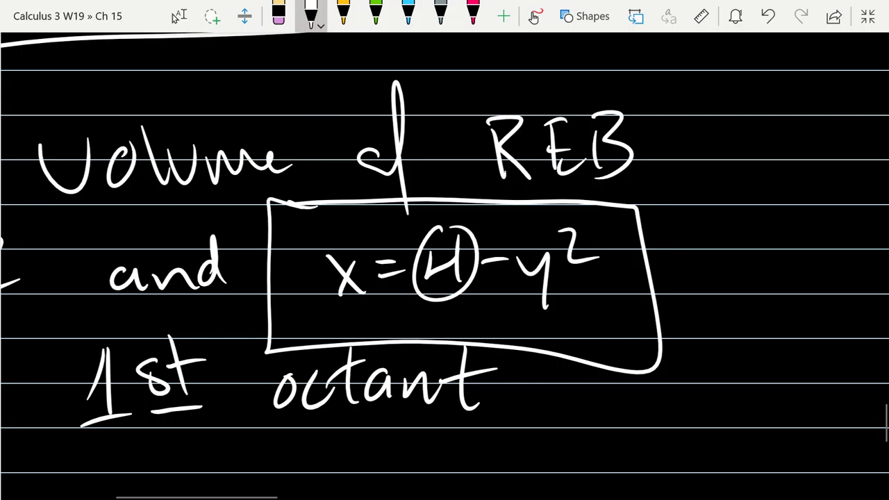
mouse_move(491, 281)
mouse_down()
mouse_move(501, 298)
mouse_move(498, 313)
mouse_up()
key(ctrl+z)
key(ctrl+z)
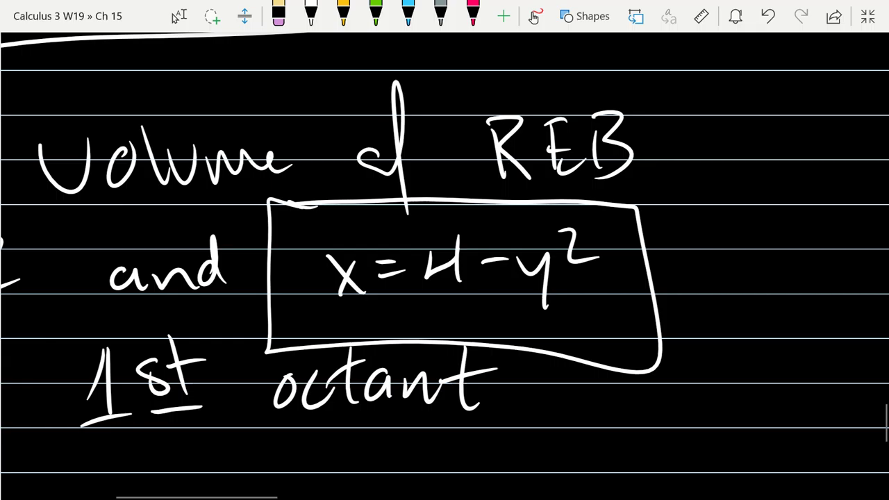
scroll(121, 226, down, 3)
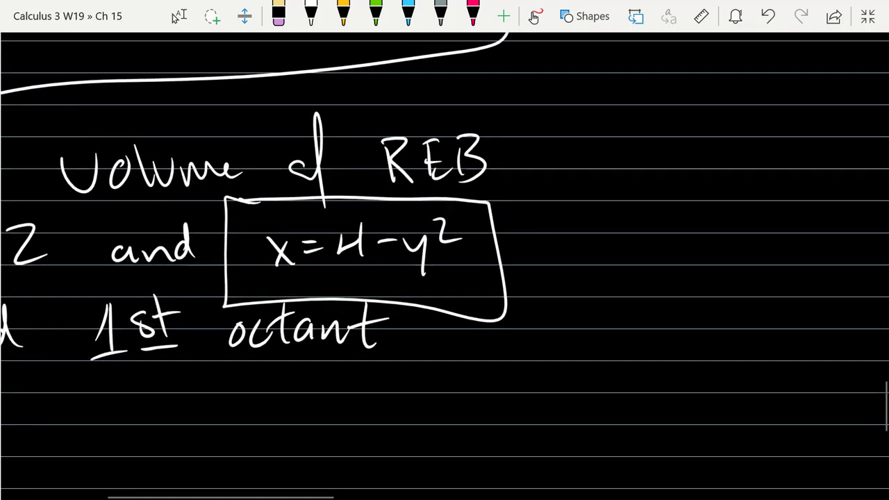
click(311, 15)
mouse_move(594, 339)
mouse_down()
mouse_move(719, 243)
mouse_move(771, 378)
mouse_up()
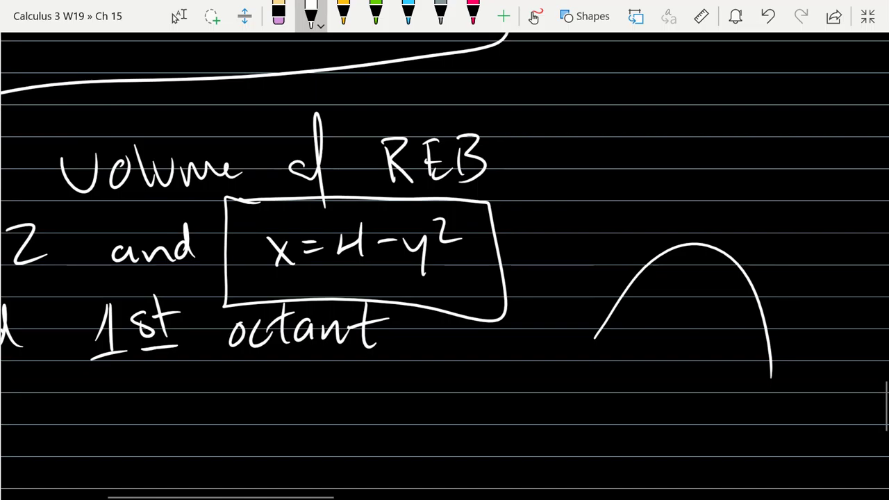
scroll(448, 252, down, 3)
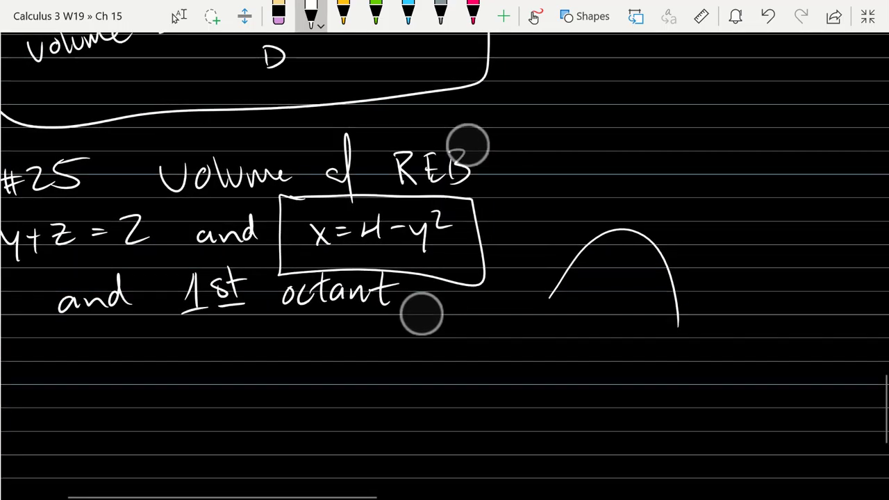
mouse_move(536, 372)
mouse_down()
mouse_move(617, 353)
mouse_move(651, 434)
mouse_up()
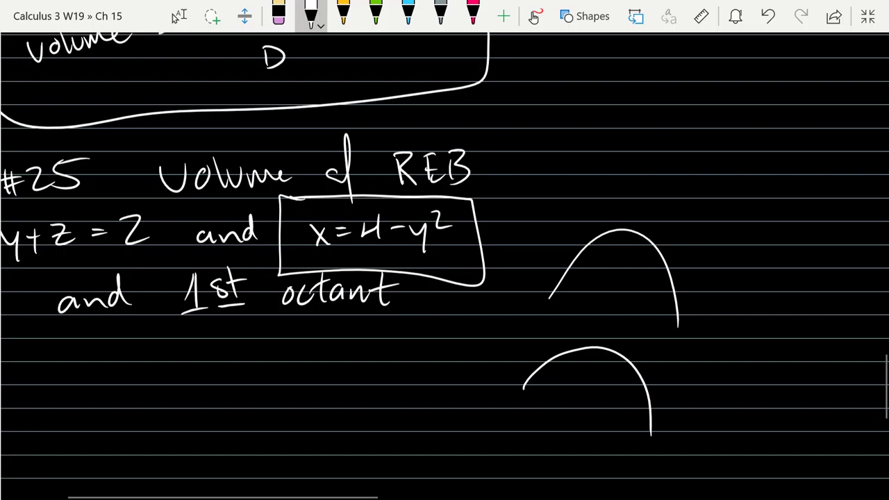
drag(548, 298, 525, 382)
drag(672, 335, 646, 435)
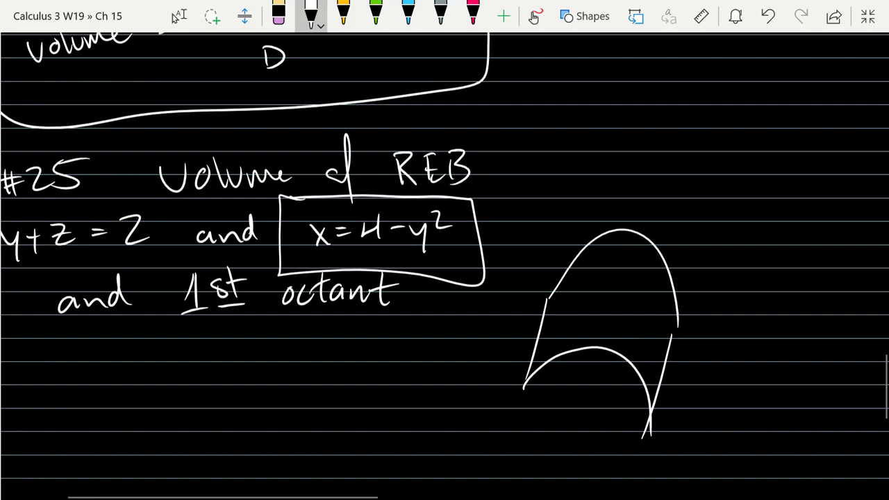
drag(631, 234, 609, 347)
key(ctrl+z)
key(ctrl+z)
key(ctrl+z)
key(ctrl+z)
key(ctrl+z)
key(ctrl+z)
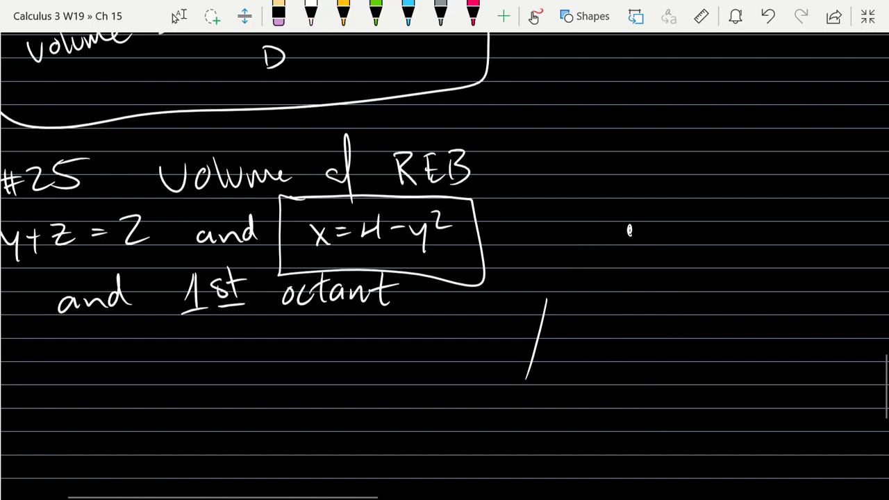
Remove the box around x = 4 − y² and draw the vertical axis.
drag(88, 398, 245, 399)
key(ctrl+z)
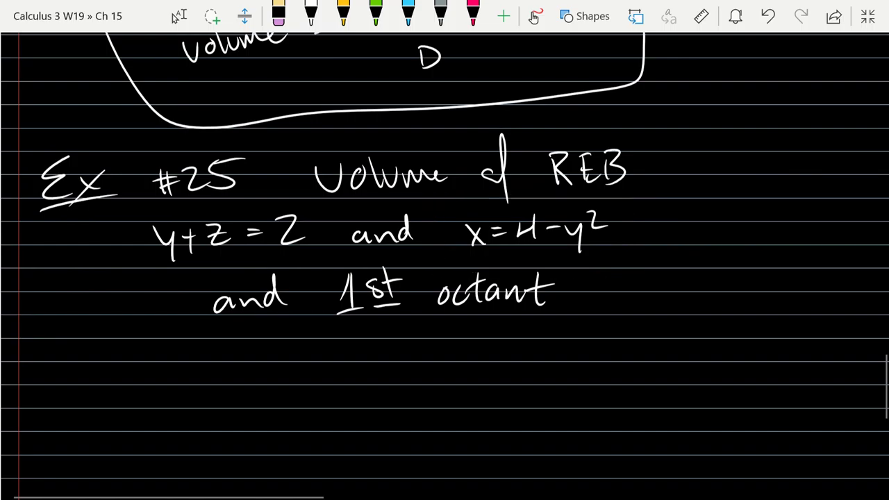
drag(149, 364, 149, 216)
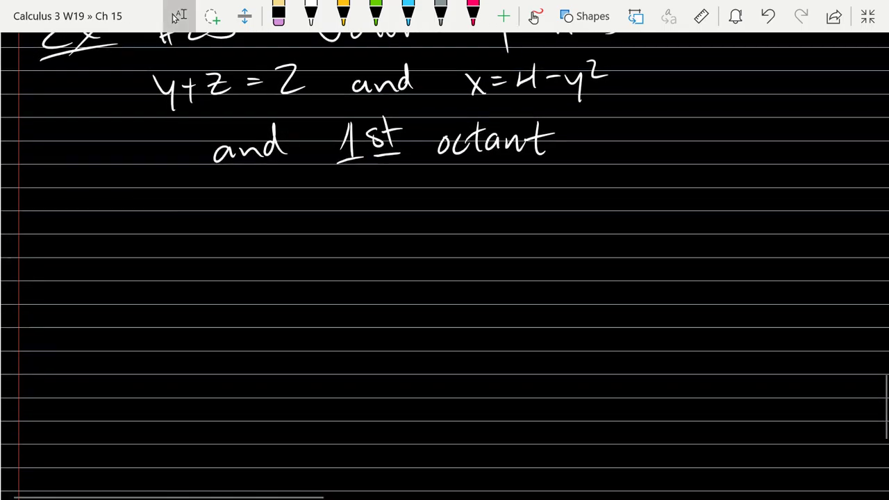
click(311, 14)
drag(343, 193, 359, 421)
drag(329, 392, 631, 381)
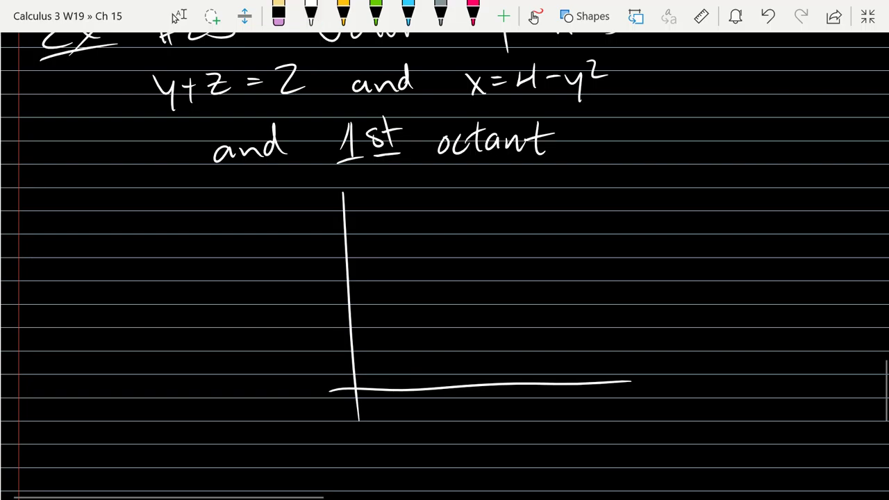
key(ctrl+z)
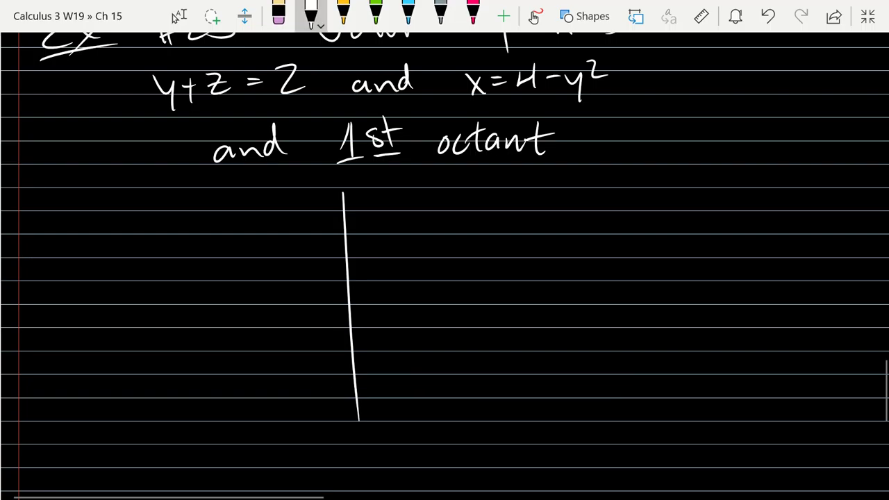
Draw the horizontal and diagonal axes with arrowheads, labelling them x, y and z.
drag(358, 419, 642, 418)
scroll(121, 275, down, 3)
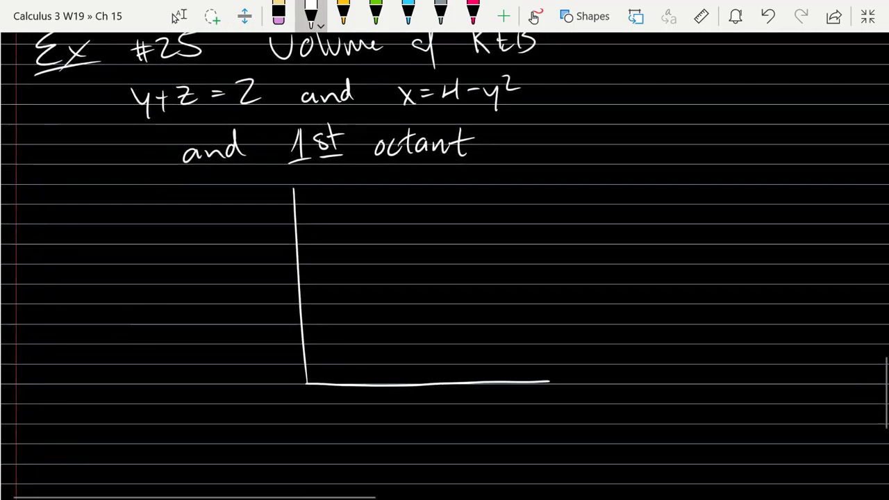
mouse_move(310, 382)
mouse_down()
mouse_move(202, 488)
mouse_move(230, 481)
mouse_up()
mouse_move(164, 474)
mouse_down()
mouse_move(180, 487)
mouse_move(168, 488)
mouse_up()
mouse_move(530, 371)
mouse_down()
mouse_move(544, 386)
mouse_move(566, 384)
mouse_up()
drag(573, 373, 574, 404)
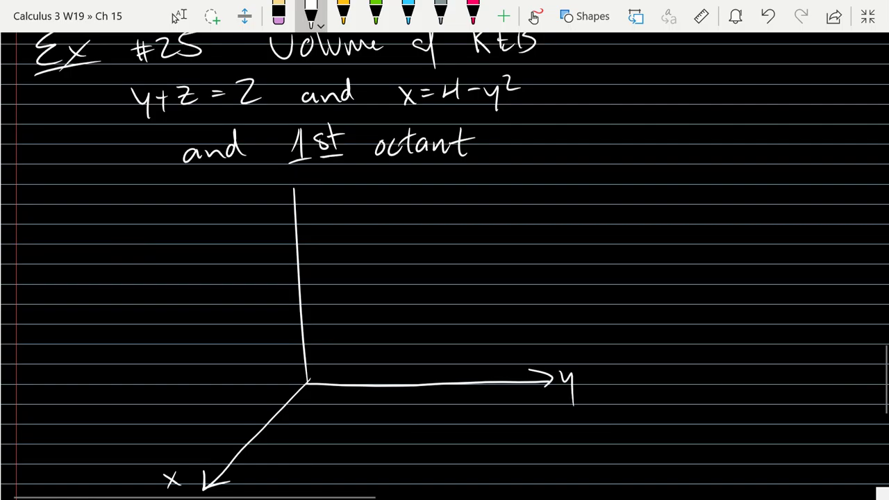
drag(281, 203, 308, 203)
mouse_move(243, 186)
mouse_down()
mouse_move(249, 203)
mouse_move(268, 203)
mouse_up()
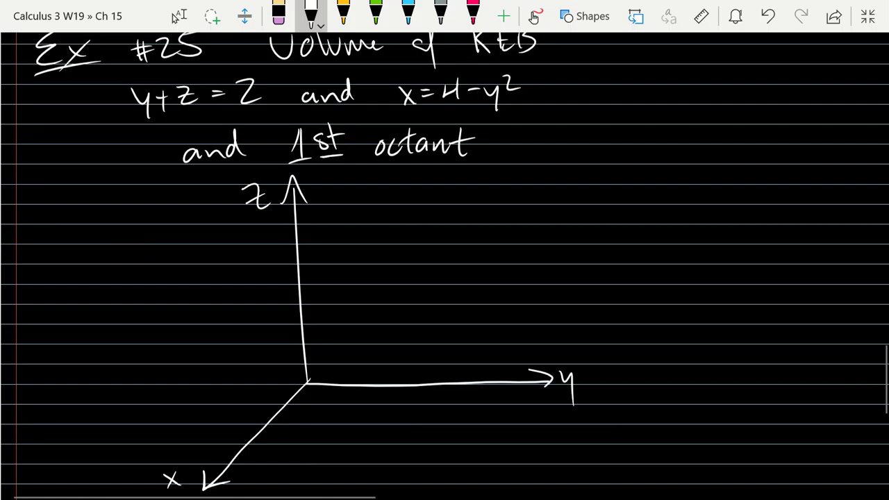
scroll(68, 93, down, 1)
click(179, 15)
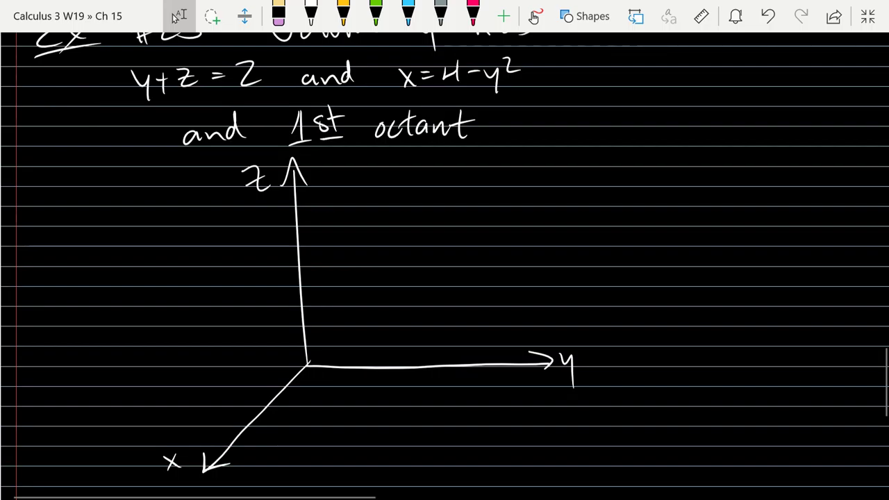
click(311, 16)
Underline y+z=2 and join marked points at 2 on the z- and y-axes.
drag(116, 112, 262, 84)
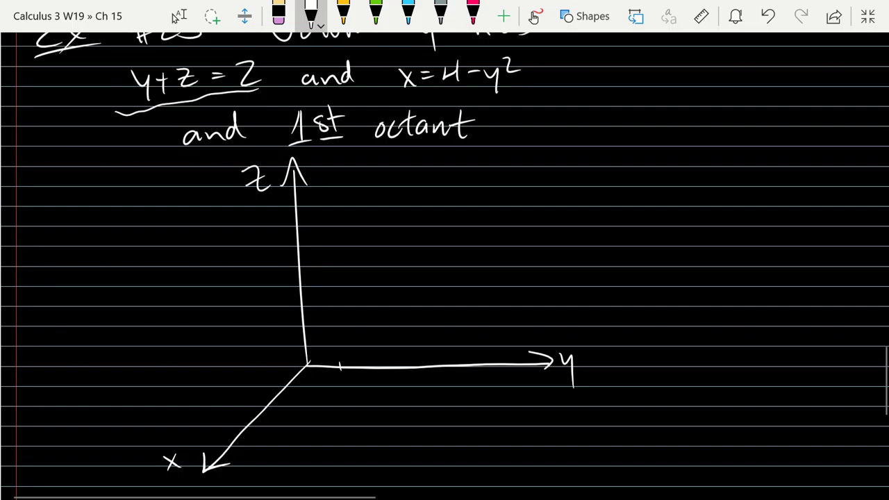
drag(379, 368, 379, 366)
drag(300, 335, 309, 334)
drag(300, 298, 301, 299)
drag(301, 299, 379, 366)
Try extending the trace line past both axes, then remove the extensions.
scroll(303, 349, down, 3)
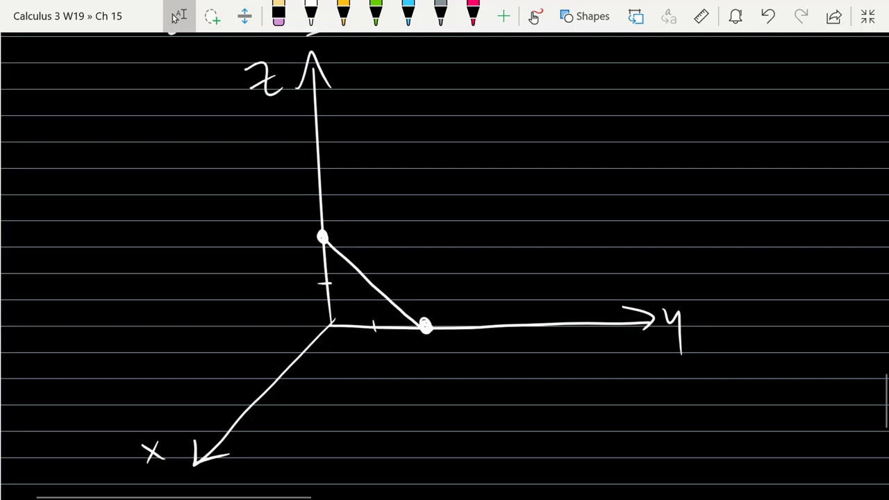
click(311, 14)
drag(310, 227, 213, 141)
drag(438, 341, 542, 432)
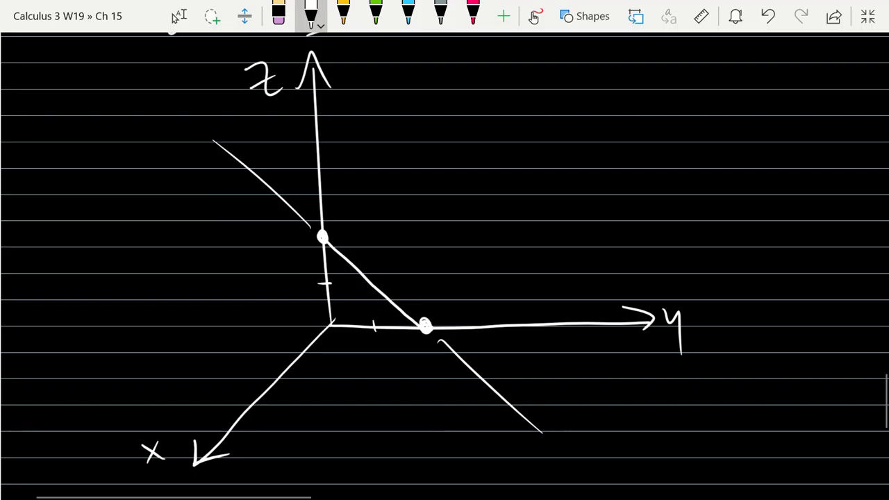
click(262, 183)
click(489, 387)
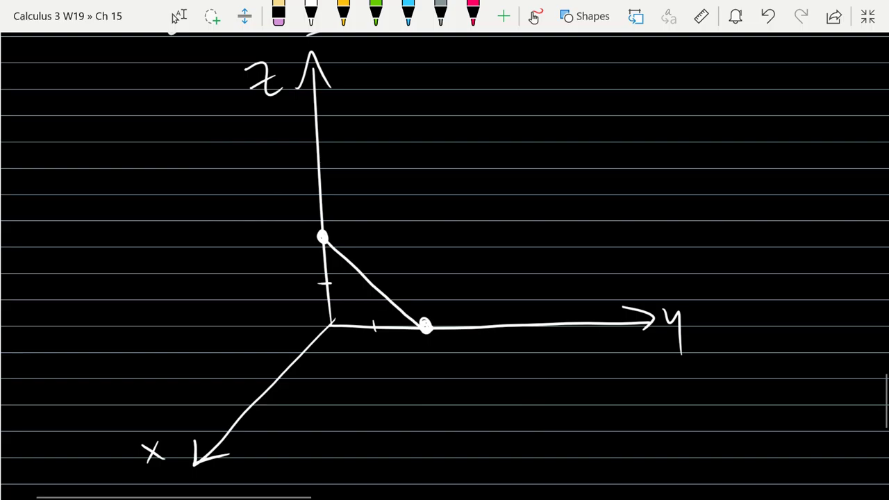
scroll(189, 308, up, 3)
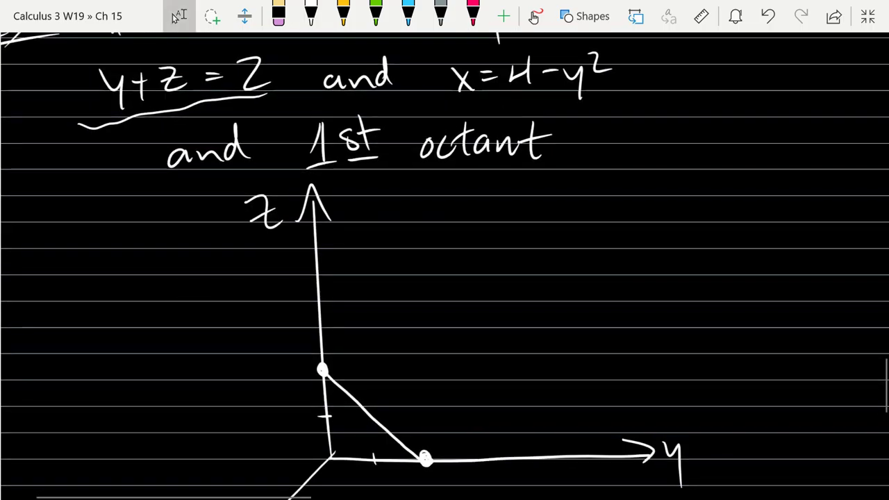
scroll(134, 186, down, 4)
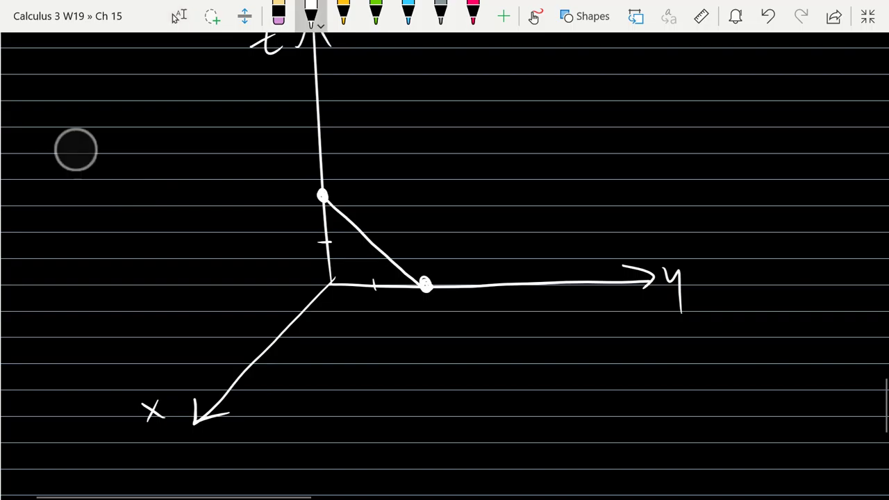
Draw the plane y+z=2 as a slanted sheet, with edges from both intercepts parallel to the x-axis.
click(311, 14)
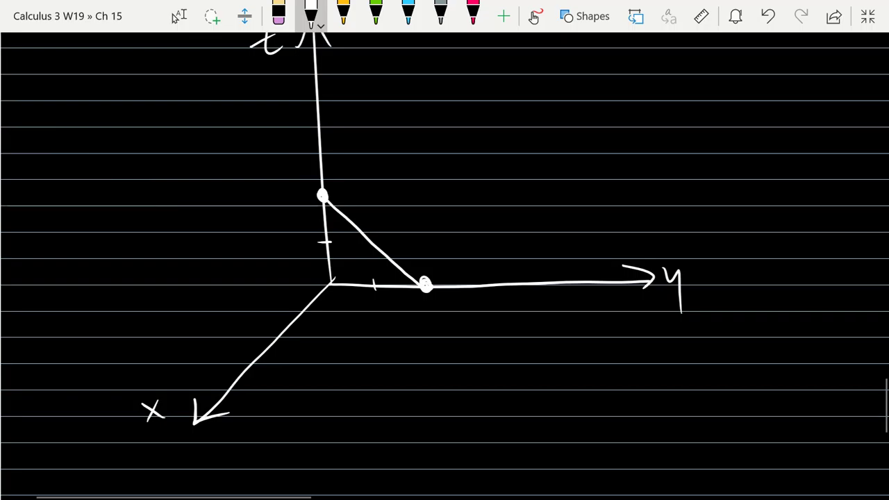
drag(320, 200, 233, 287)
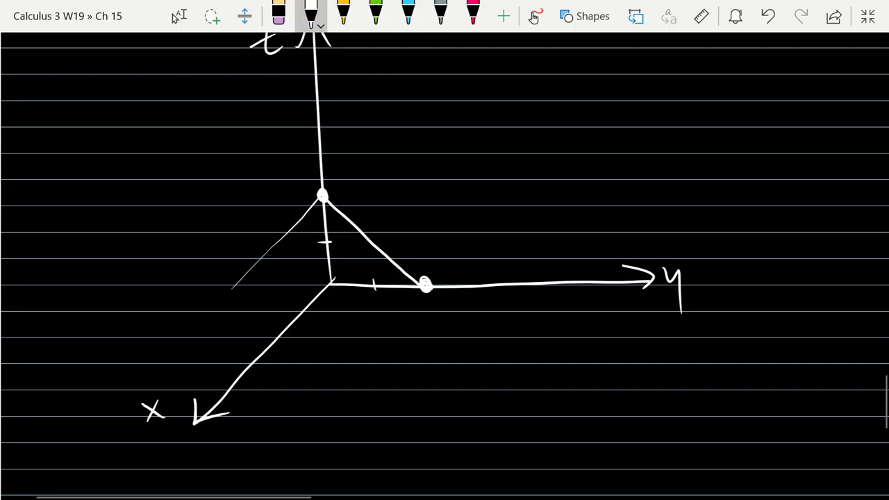
click(768, 15)
drag(320, 200, 207, 306)
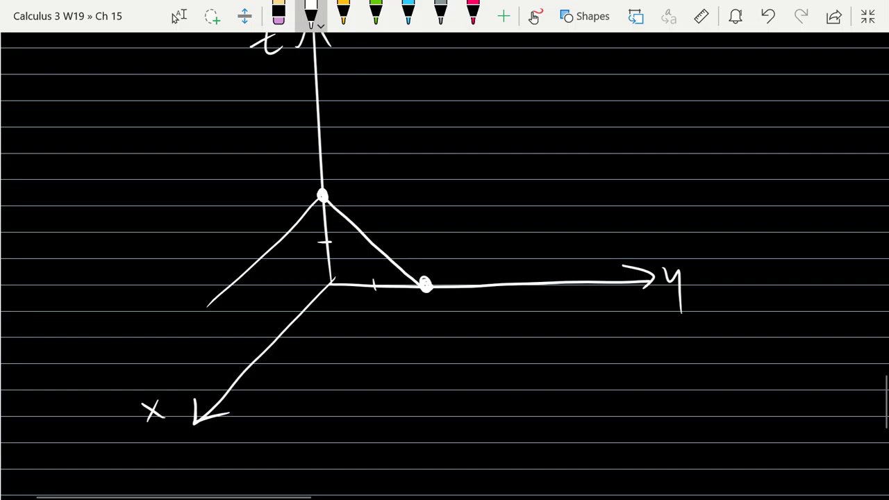
drag(425, 286, 311, 413)
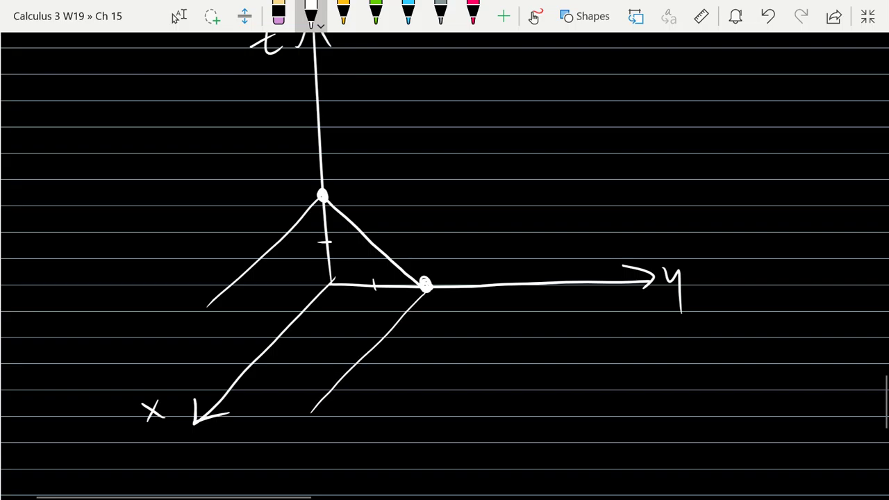
drag(206, 307, 318, 409)
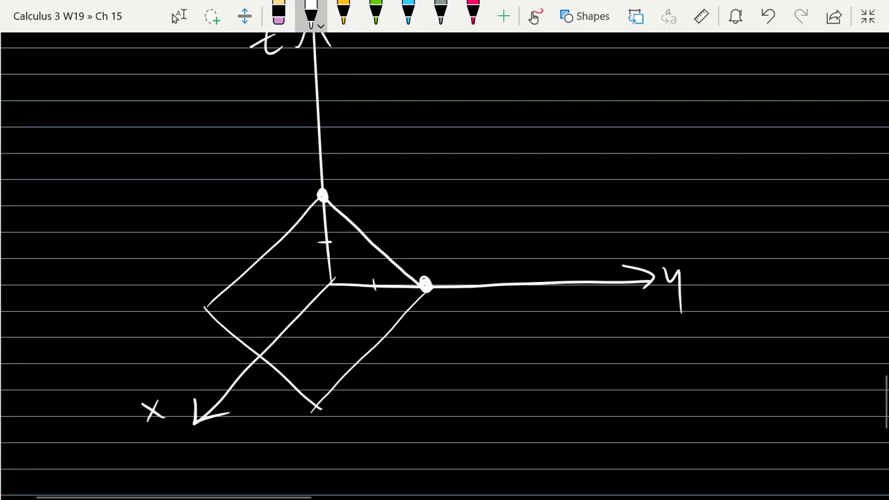
Add green dashed guide lines toward the x-axis tip and trace the y and z edges in green.
click(376, 14)
drag(203, 318, 202, 332)
drag(201, 344, 202, 387)
drag(203, 390, 204, 399)
mouse_move(206, 404)
mouse_down()
mouse_move(206, 419)
mouse_move(231, 410)
mouse_up()
drag(239, 411, 279, 410)
drag(289, 411, 312, 409)
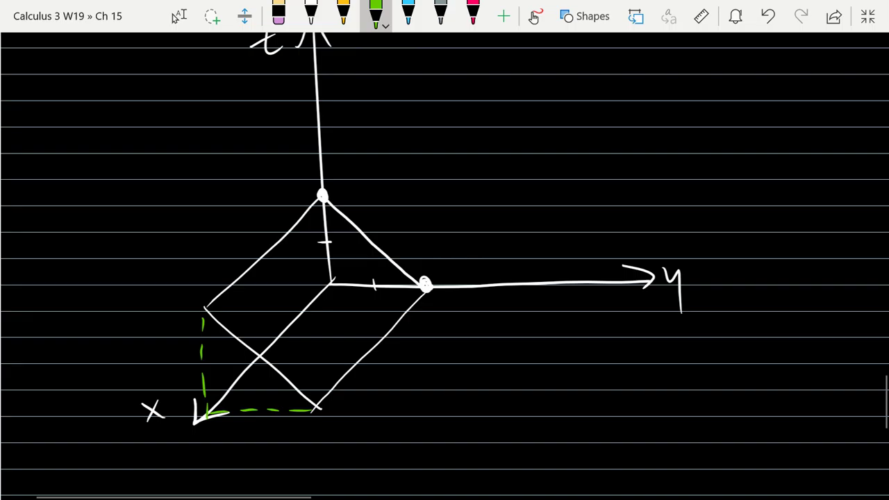
mouse_move(332, 281)
mouse_down()
mouse_move(421, 278)
mouse_move(328, 248)
mouse_move(325, 205)
mouse_up()
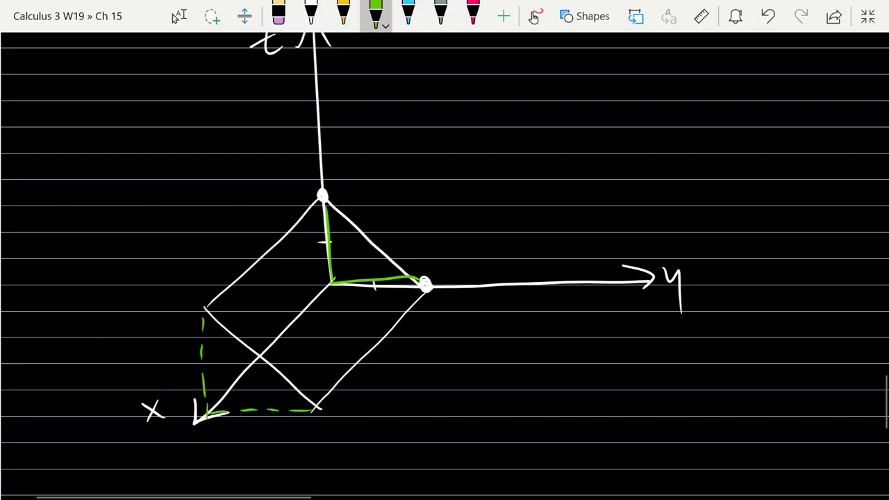
Undo all the green traces and dashes, then bring the problem heading back into view.
click(767, 16)
click(768, 16)
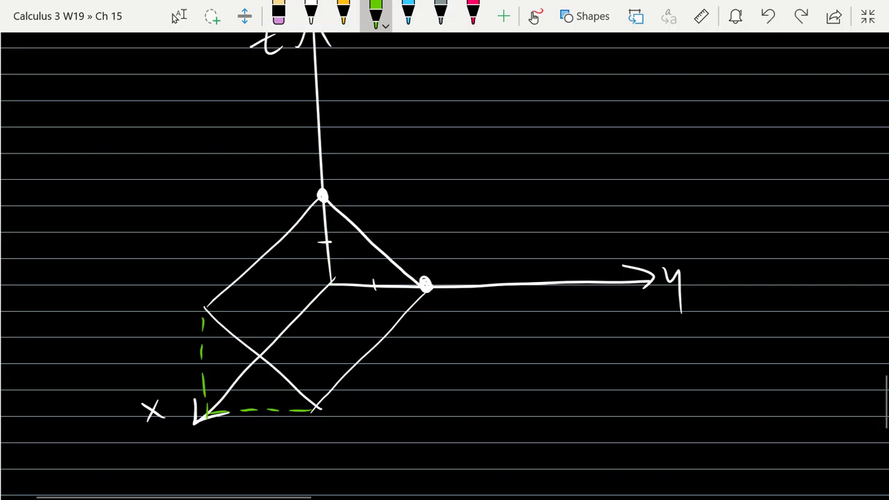
click(768, 16)
click(767, 16)
click(767, 16)
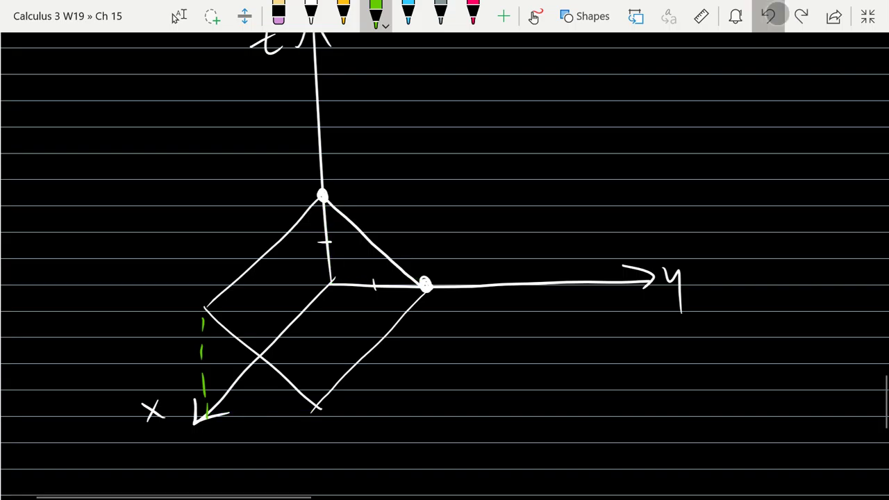
click(767, 16)
click(768, 16)
click(768, 16)
click(768, 16)
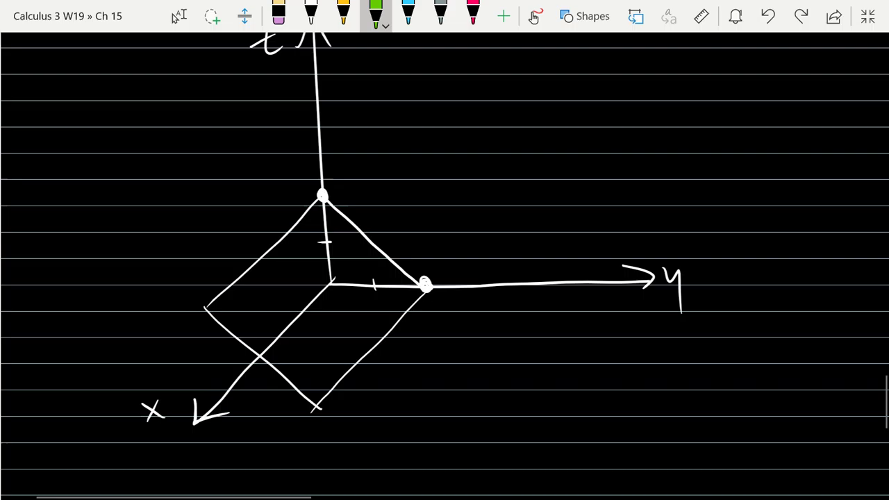
scroll(97, 277, down, 2)
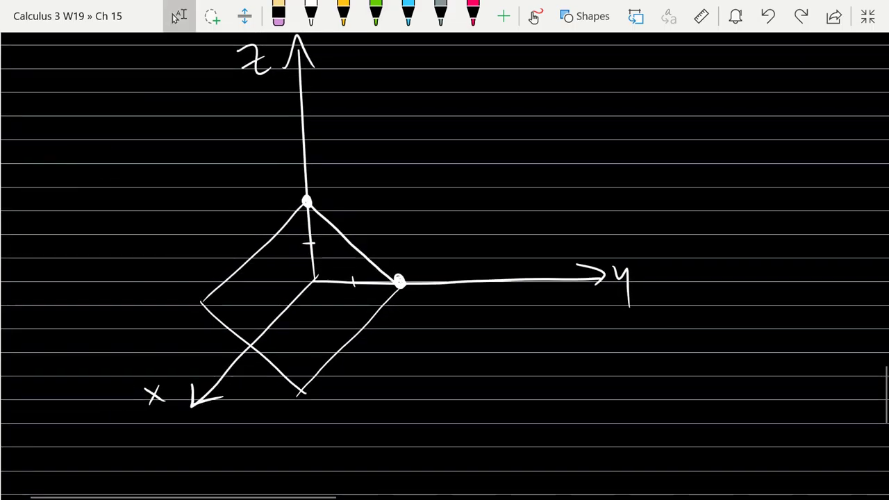
mouse_move(173, 146)
mouse_down()
mouse_move(177, 389)
mouse_move(223, 300)
mouse_up()
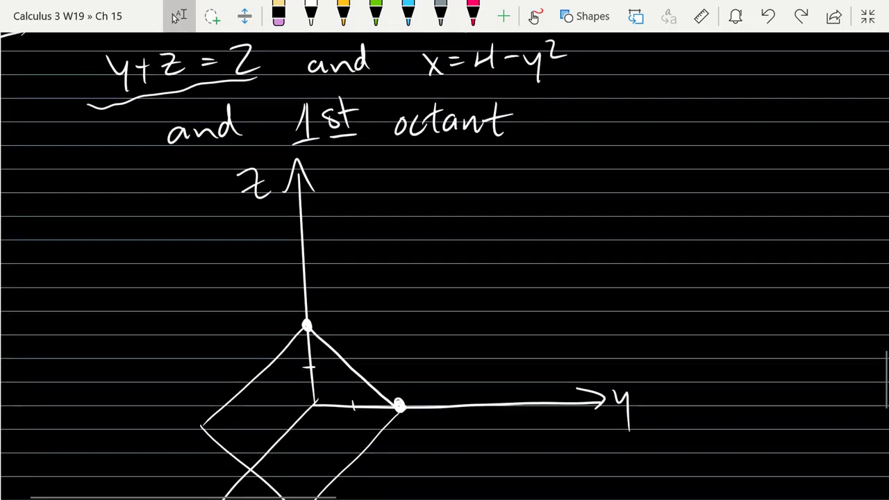
Handwrite x = -y²+4 in green beside the 3D sketch.
click(375, 14)
drag(553, 184, 575, 203)
mouse_move(574, 184)
mouse_down()
mouse_move(558, 203)
mouse_move(587, 183)
mouse_move(614, 185)
mouse_move(629, 209)
mouse_up()
mouse_move(632, 164)
mouse_down()
mouse_move(649, 176)
mouse_move(628, 184)
mouse_move(641, 171)
mouse_move(630, 182)
mouse_up()
drag(638, 174, 652, 205)
drag(656, 162, 691, 189)
mouse_move(683, 182)
mouse_down()
mouse_move(719, 177)
mouse_move(720, 200)
mouse_up()
mouse_move(637, 174)
mouse_down()
mouse_move(654, 186)
mouse_move(652, 216)
mouse_up()
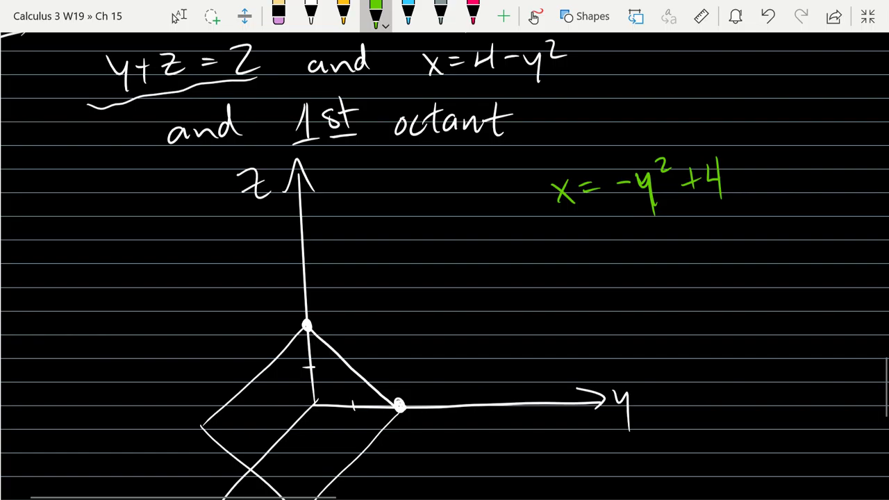
Write x = -y² in green below the first equation.
drag(220, 187, 234, 117)
click(179, 15)
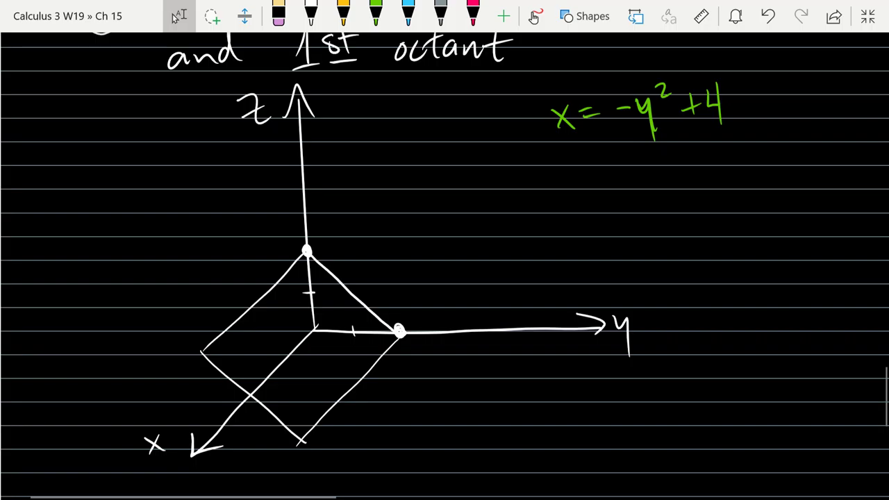
click(277, 16)
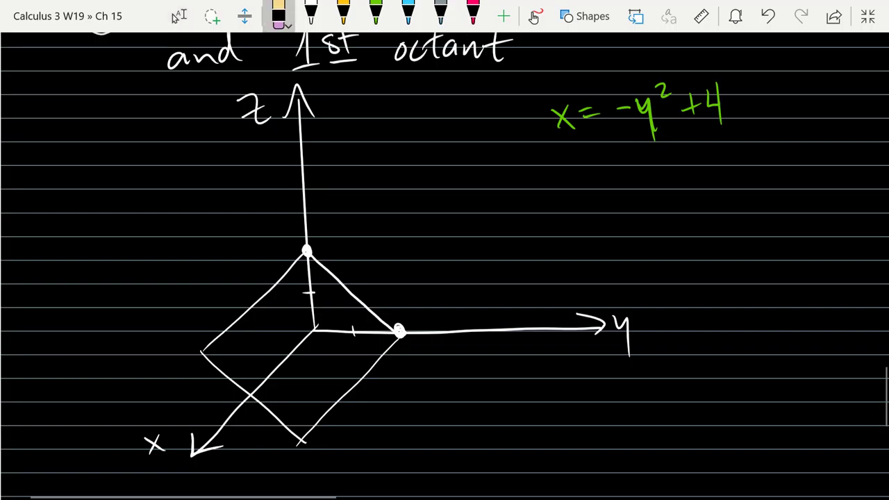
click(375, 15)
drag(558, 186, 576, 203)
mouse_move(574, 185)
mouse_down()
mouse_move(559, 203)
mouse_move(591, 183)
mouse_up()
drag(583, 192, 624, 182)
drag(629, 179, 643, 206)
drag(649, 164, 670, 170)
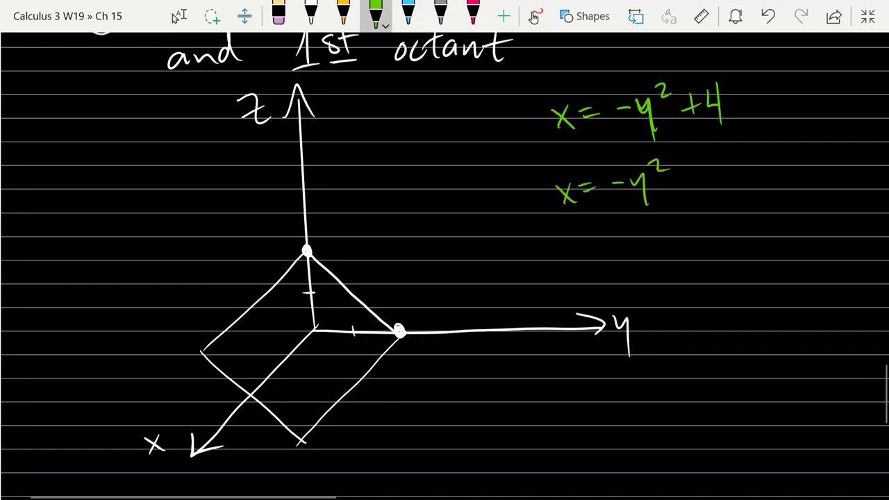
Draw a small axis pair with a horizontal y-axis and a downward x-axis.
mouse_move(737, 213)
mouse_down()
mouse_move(827, 207)
mouse_move(824, 197)
mouse_move(840, 218)
mouse_up()
mouse_move(738, 183)
mouse_down()
mouse_move(745, 300)
mouse_move(758, 285)
mouse_up()
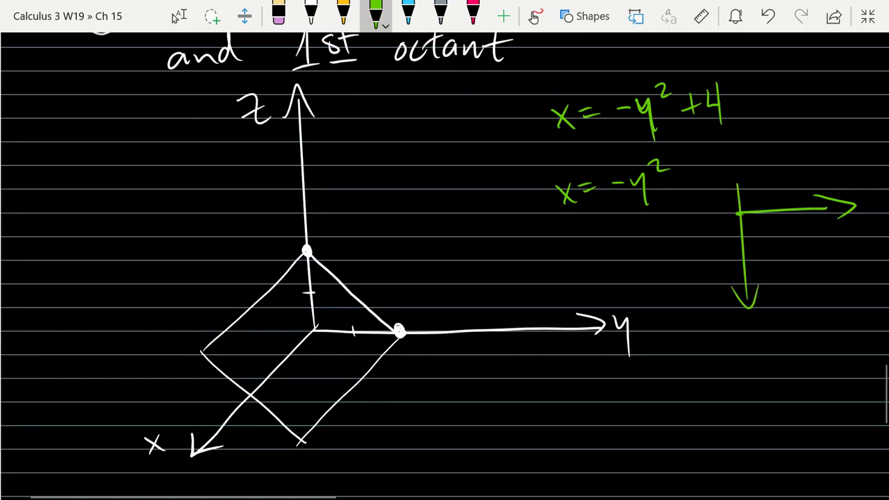
drag(850, 175, 864, 200)
drag(717, 310, 733, 327)
drag(731, 310, 722, 330)
drag(196, 159, 153, 159)
click(179, 15)
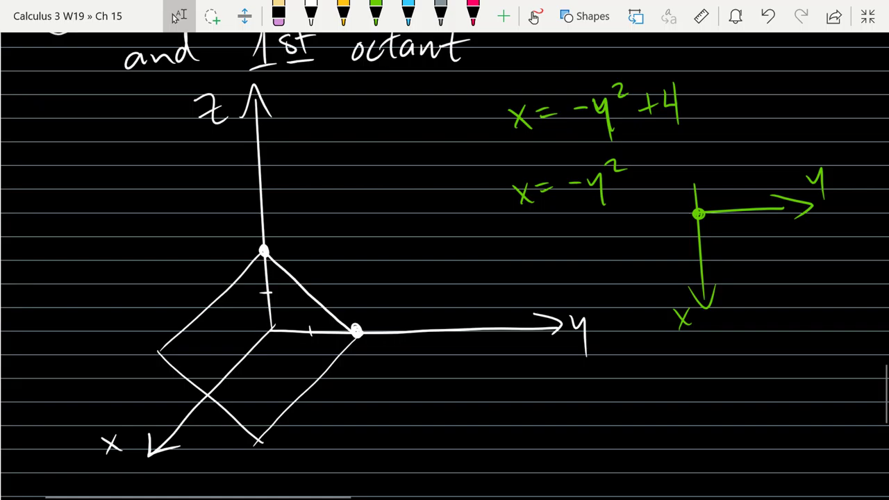
Sketch a green parabola through the origin with arrowheads, and underline the +4.
click(375, 14)
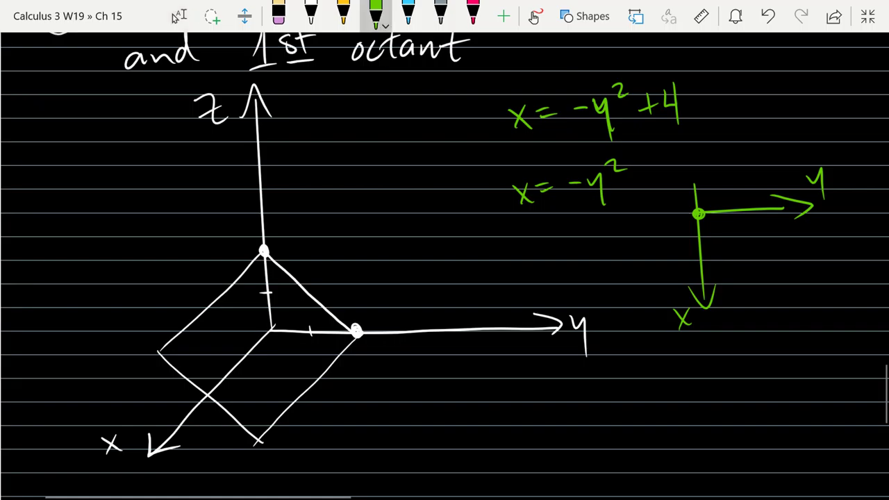
drag(698, 213, 752, 131)
mouse_move(698, 214)
mouse_down()
mouse_move(654, 143)
mouse_move(664, 147)
mouse_up()
mouse_move(735, 139)
mouse_down()
mouse_move(744, 130)
mouse_move(756, 151)
mouse_up()
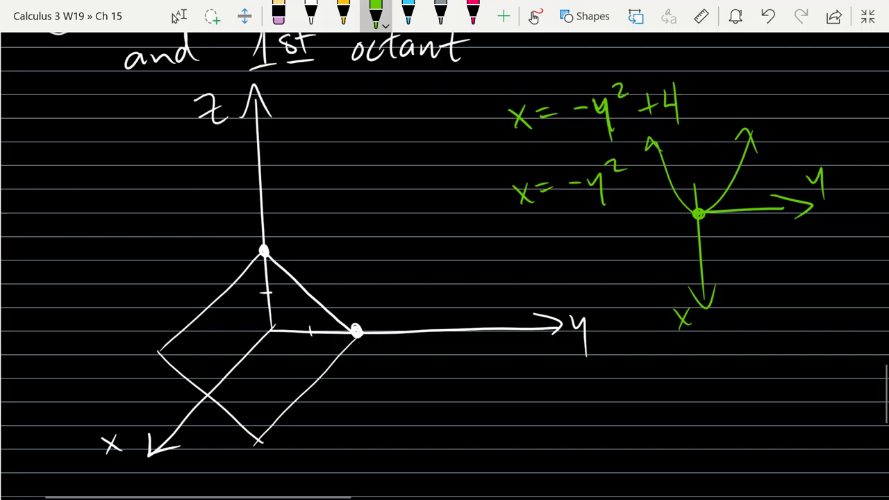
drag(693, 148, 695, 192)
drag(631, 126, 690, 125)
drag(563, 383, 432, 403)
click(178, 16)
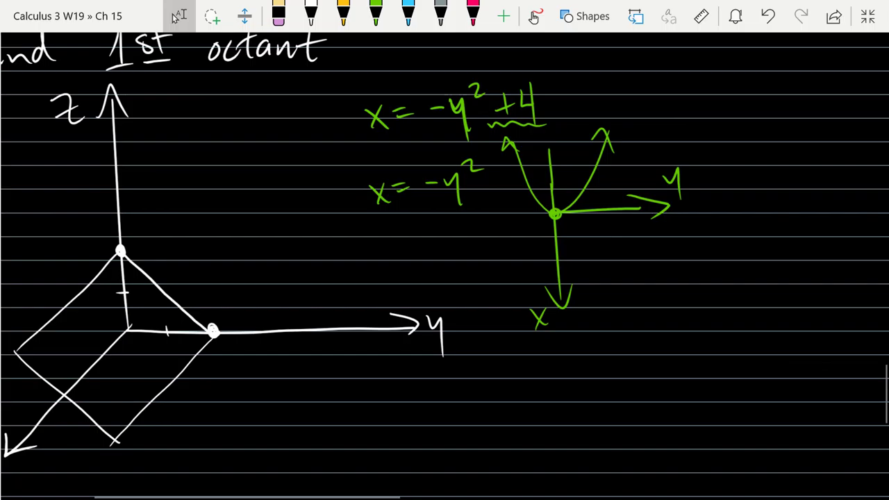
Write x-4=-y² in green above the existing equation.
drag(338, 136, 337, 189)
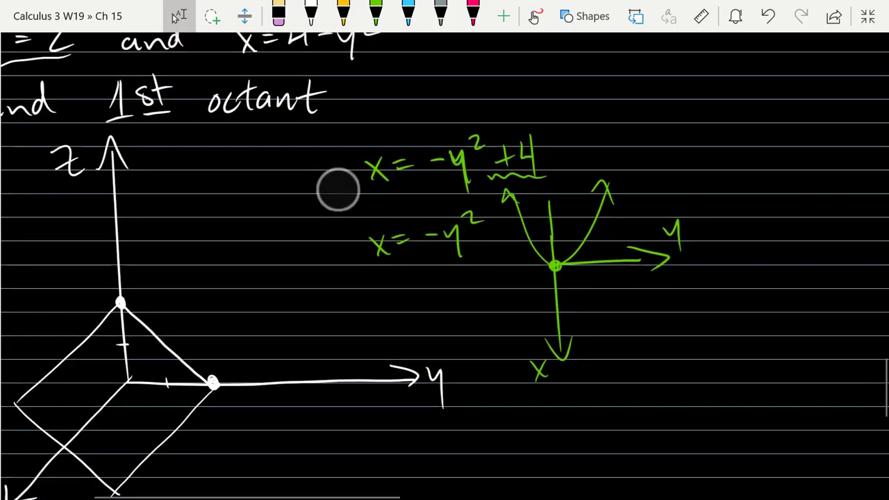
click(375, 16)
drag(366, 104, 382, 123)
mouse_move(382, 105)
mouse_down()
mouse_move(372, 124)
mouse_move(400, 106)
mouse_up()
mouse_move(408, 96)
mouse_down()
mouse_move(406, 107)
mouse_move(423, 104)
mouse_up()
drag(426, 96, 466, 95)
drag(468, 95, 478, 115)
mouse_move(481, 77)
mouse_down()
mouse_move(490, 72)
mouse_move(498, 85)
mouse_up()
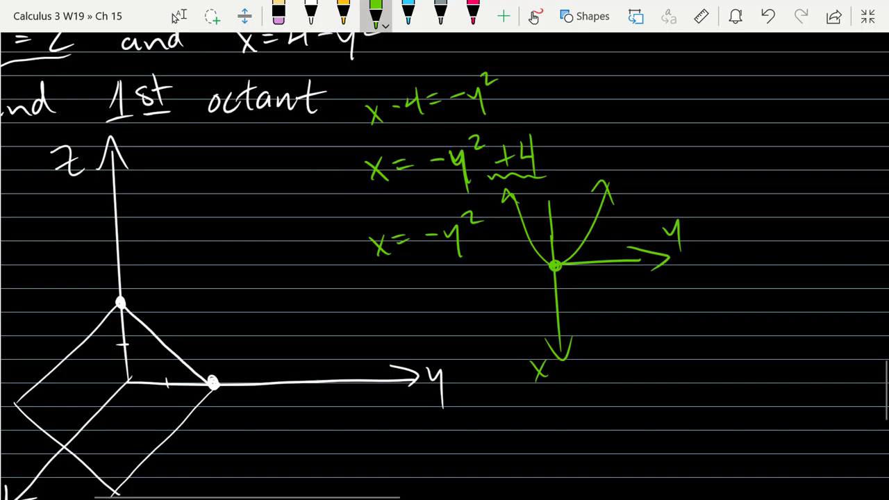
Erase the wavy underline under +4 and the x = -y² equation.
drag(490, 178, 546, 176)
mouse_move(483, 217)
mouse_down()
mouse_move(451, 240)
mouse_move(375, 246)
mouse_up()
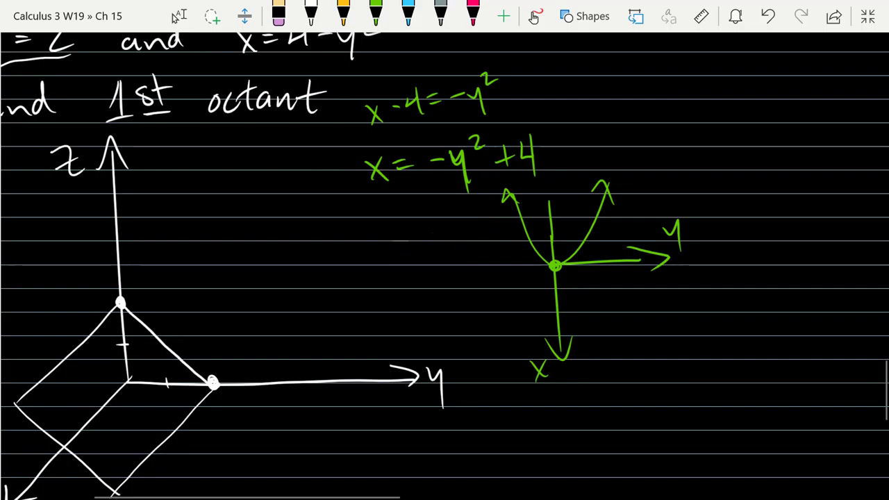
drag(292, 146, 208, 111)
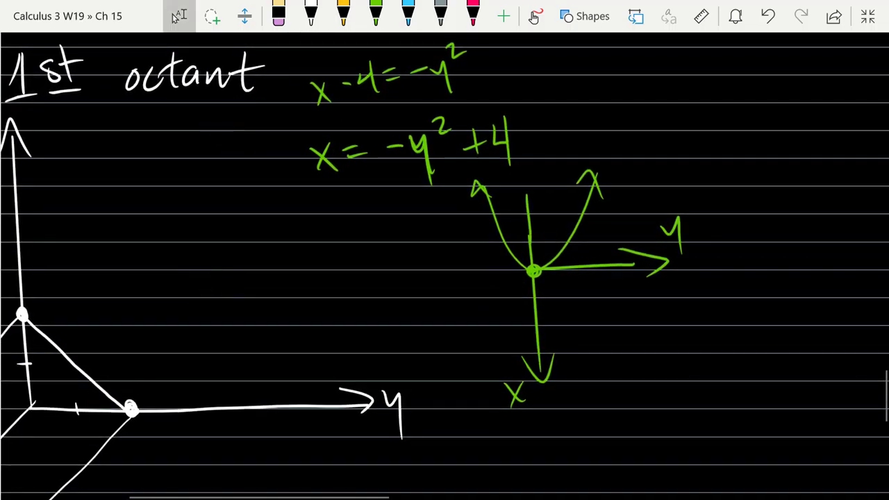
Mark the vertex dot at x=4 on the x-axis and a point on either side.
click(375, 14)
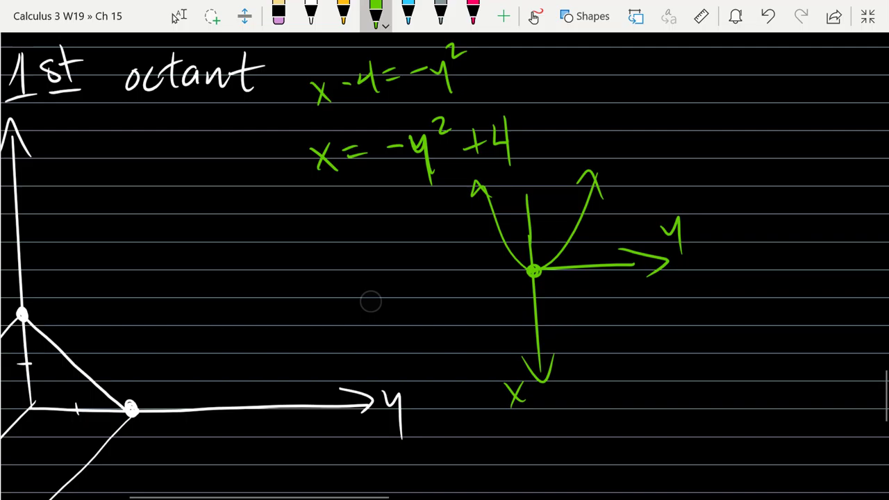
click(539, 339)
click(537, 339)
click(508, 317)
click(562, 314)
drag(562, 313, 560, 313)
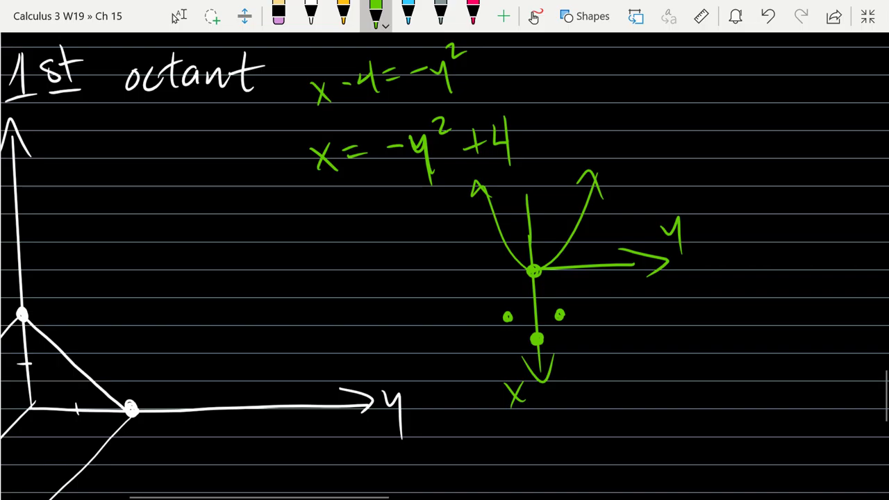
Draw the shifted parabola through the marked points and erase the old parabola's arms.
mouse_move(478, 281)
mouse_down()
mouse_move(532, 337)
mouse_move(605, 262)
mouse_up()
mouse_move(478, 283)
mouse_down()
mouse_move(461, 244)
mouse_move(475, 256)
mouse_up()
drag(487, 208, 500, 223)
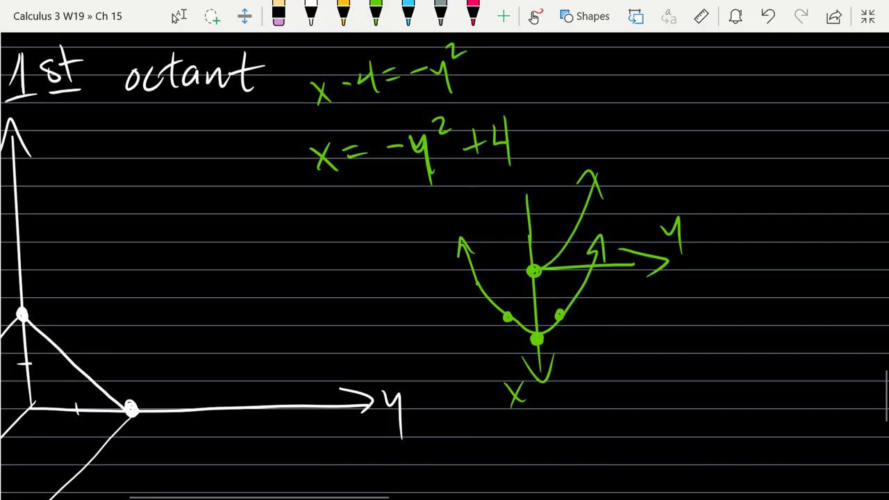
drag(576, 209, 587, 202)
drag(134, 333, 277, 334)
drag(139, 389, 202, 327)
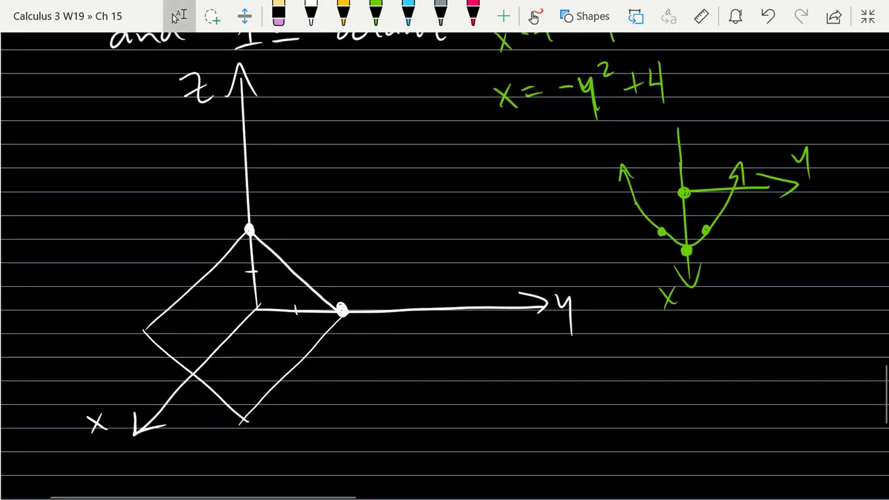
Add a white tick mark on the x-axis, then bring the heading above the axes into view.
drag(131, 222, 169, 193)
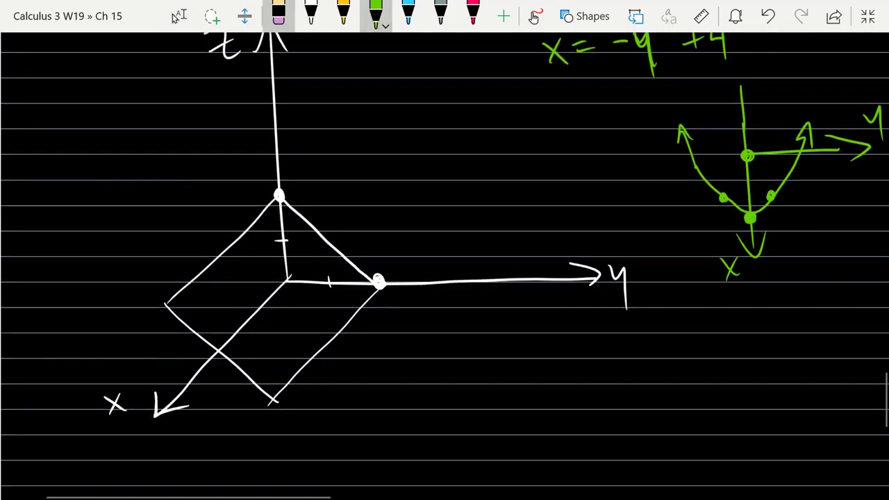
click(310, 16)
drag(260, 296, 230, 338)
click(375, 16)
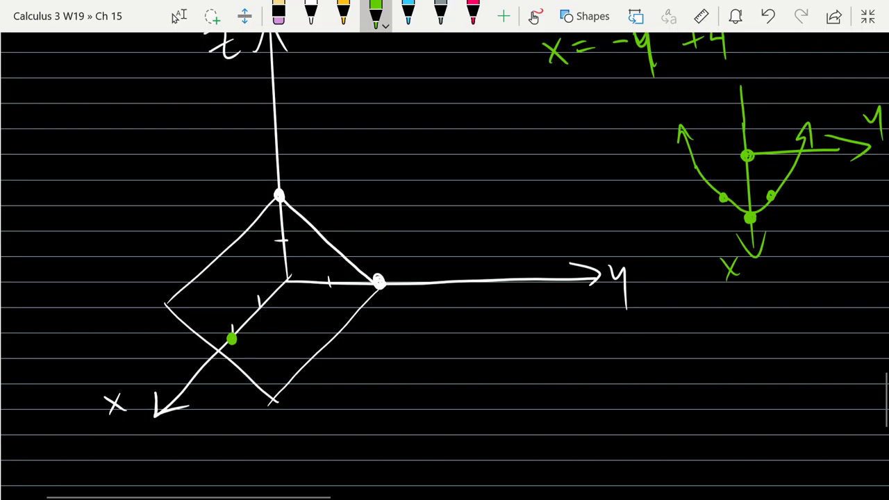
drag(454, 203, 401, 258)
click(179, 16)
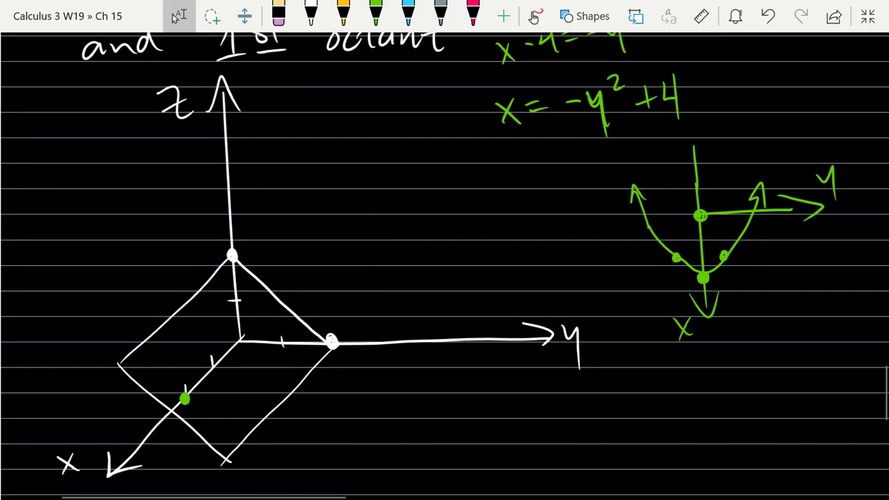
drag(382, 163, 384, 198)
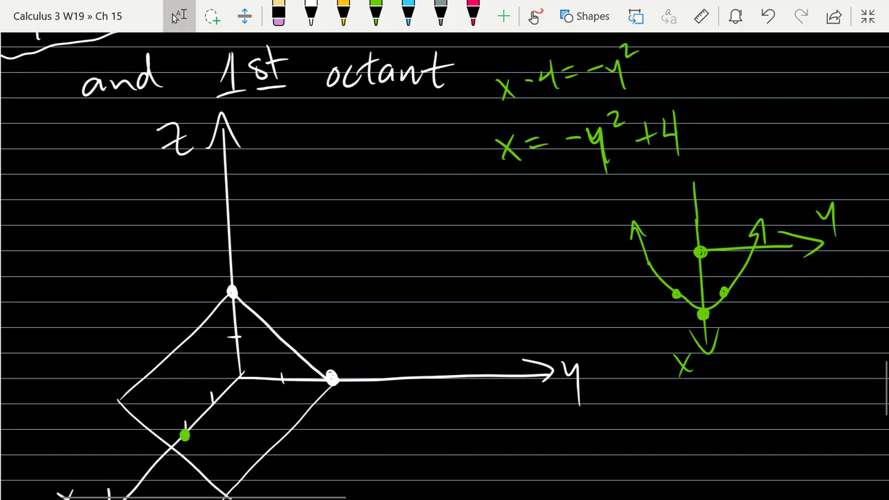
scroll(99, 173, down, 1)
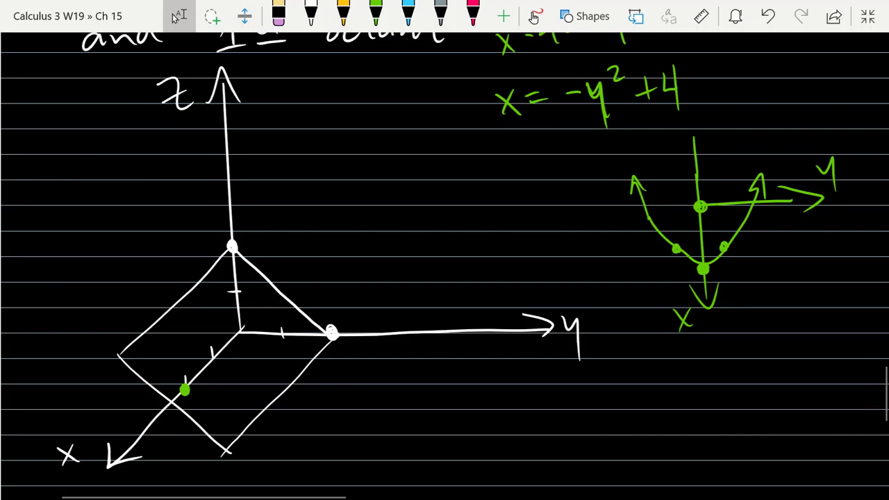
scroll(473, 127, down, 1)
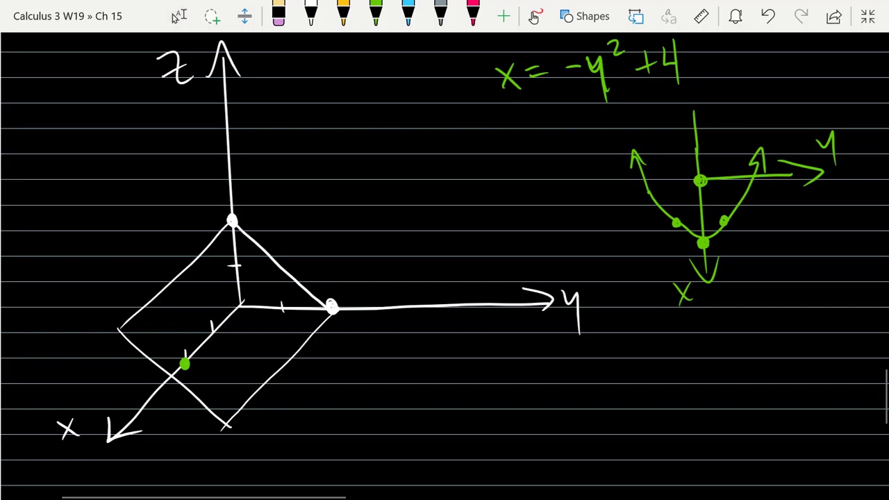
scroll(445, 250, down, 1)
scroll(444, 250, left, 1)
Add a second white x-axis tick, a green y-axis dot, and a green guide line extending left.
click(310, 16)
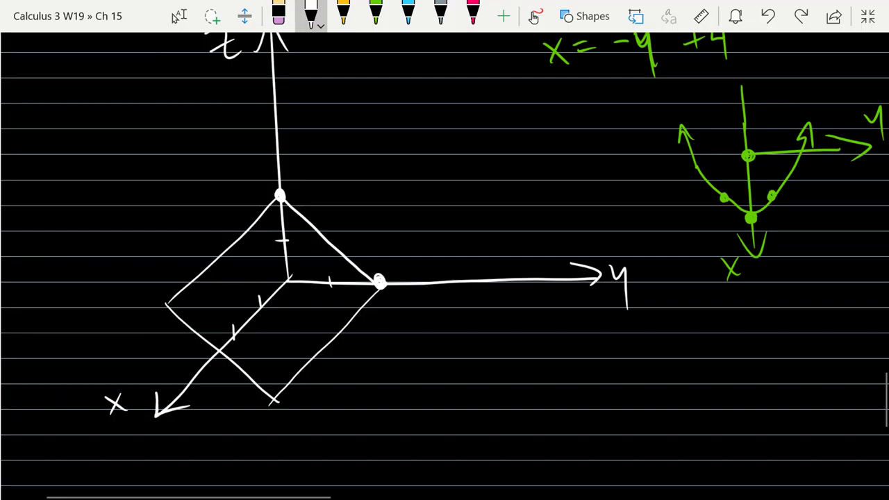
mouse_move(199, 355)
mouse_down()
mouse_move(203, 369)
mouse_move(177, 398)
mouse_up()
click(375, 12)
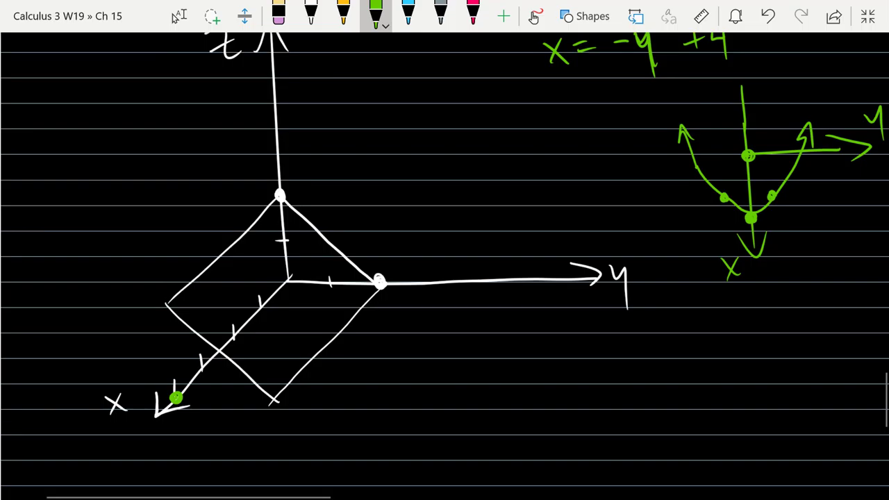
drag(377, 279, 381, 283)
mouse_move(276, 284)
mouse_down()
mouse_move(149, 286)
mouse_move(169, 277)
mouse_up()
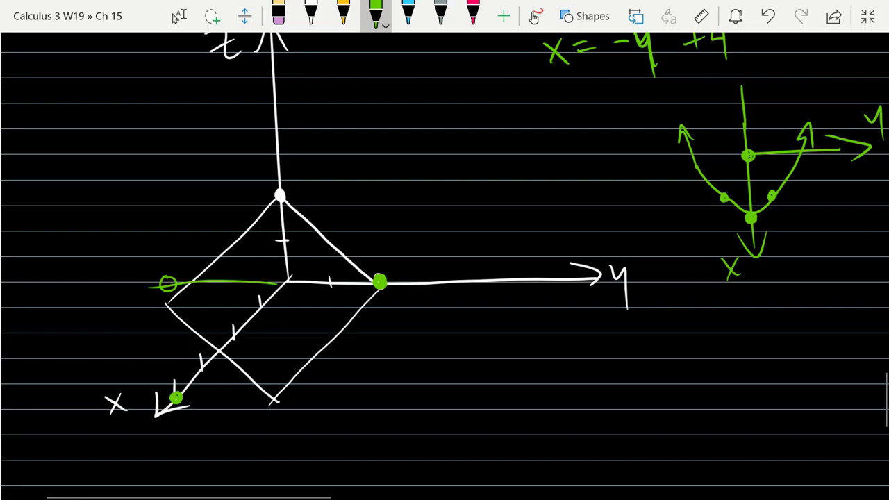
Erase the guide line and draw the green curve x=4−y² from the x-axis dot to the y-intercept dot.
click(167, 284)
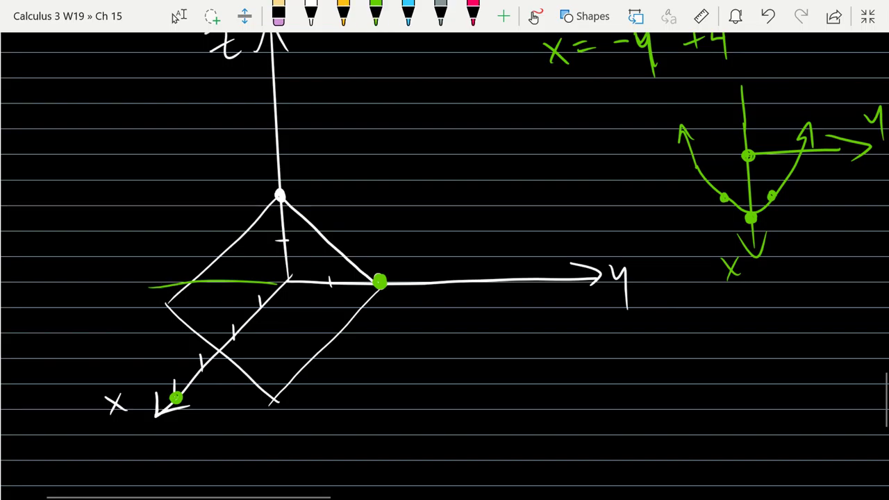
click(173, 282)
click(375, 14)
mouse_move(179, 398)
mouse_down()
mouse_move(238, 389)
mouse_move(299, 355)
mouse_move(376, 285)
mouse_up()
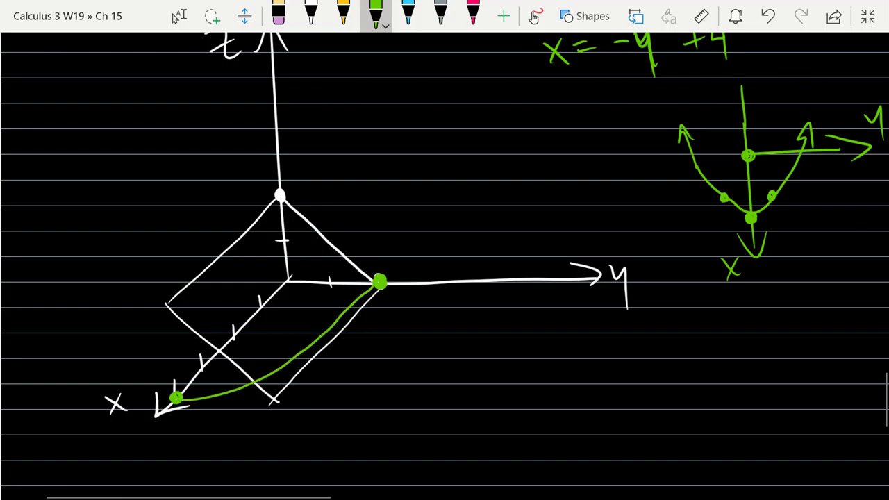
click(767, 15)
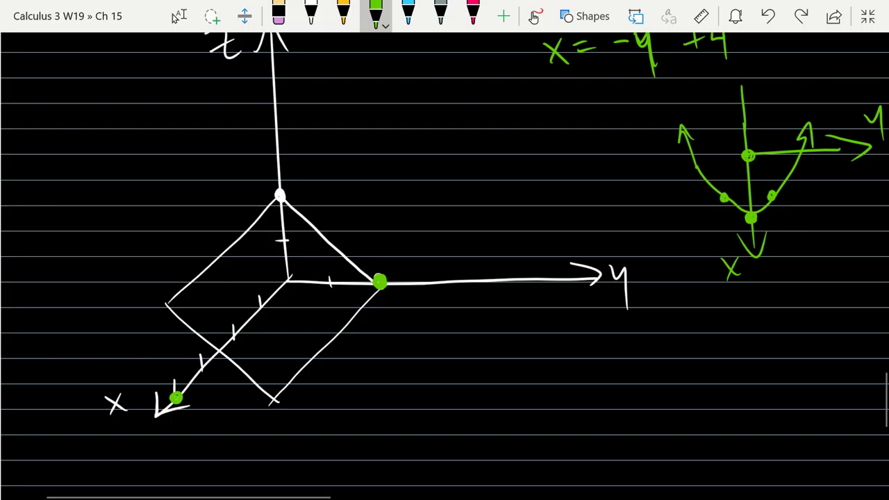
mouse_move(179, 398)
mouse_down()
mouse_move(269, 377)
mouse_move(324, 340)
mouse_move(379, 282)
mouse_move(441, 154)
mouse_up()
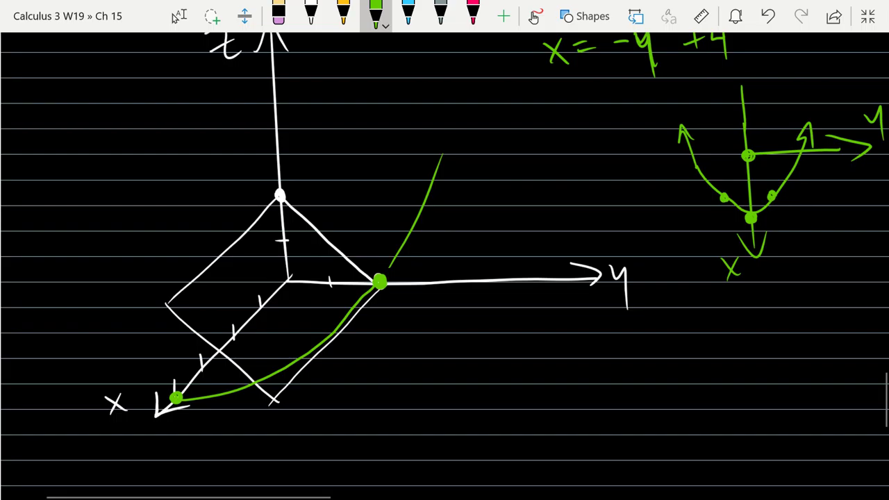
click(415, 210)
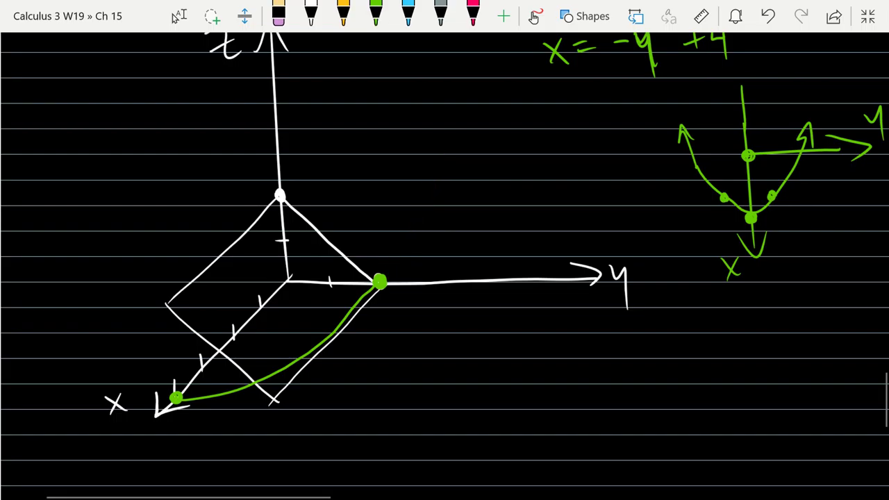
scroll(111, 260, up, 2)
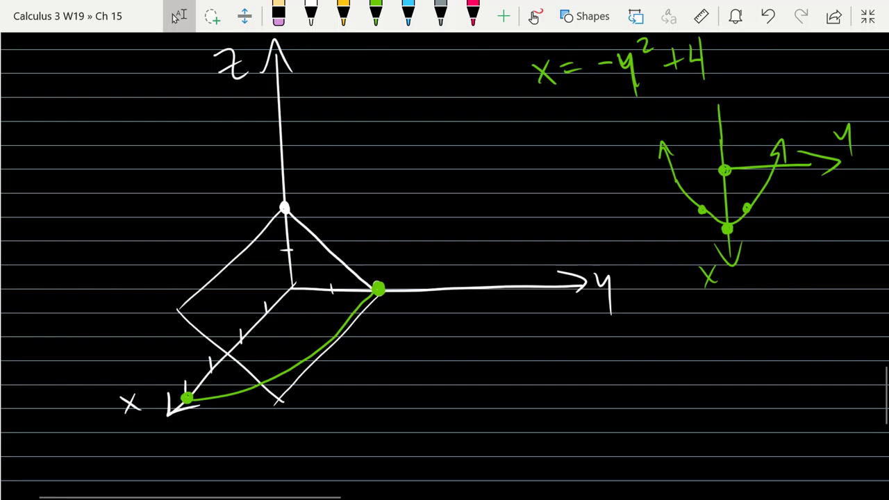
scroll(182, 331, up, 4)
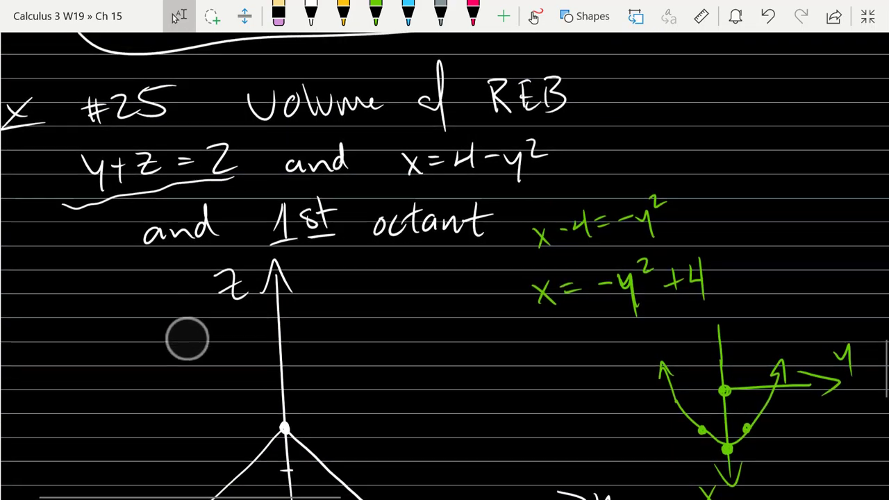
scroll(188, 340, down, 2)
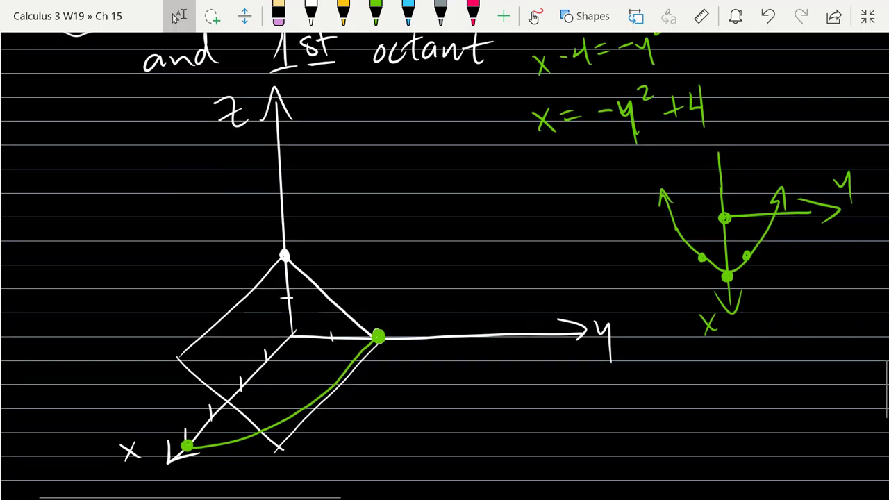
scroll(154, 170, down, 2)
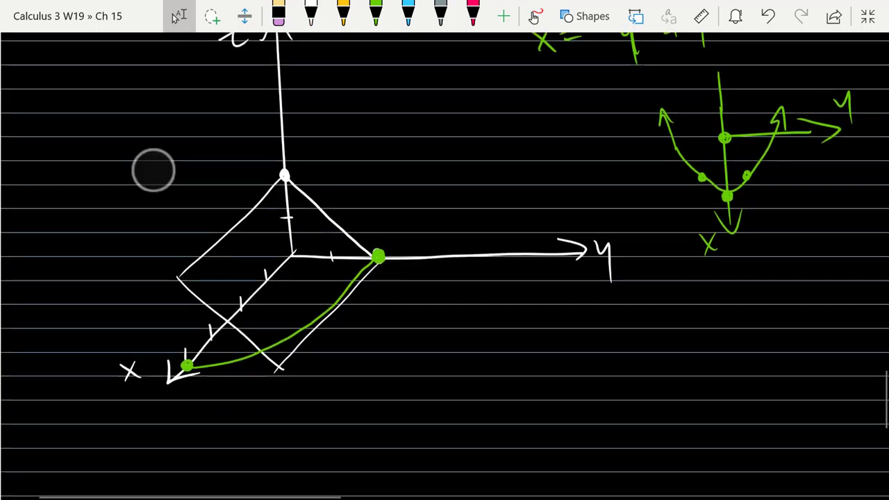
scroll(174, 327, up, 5)
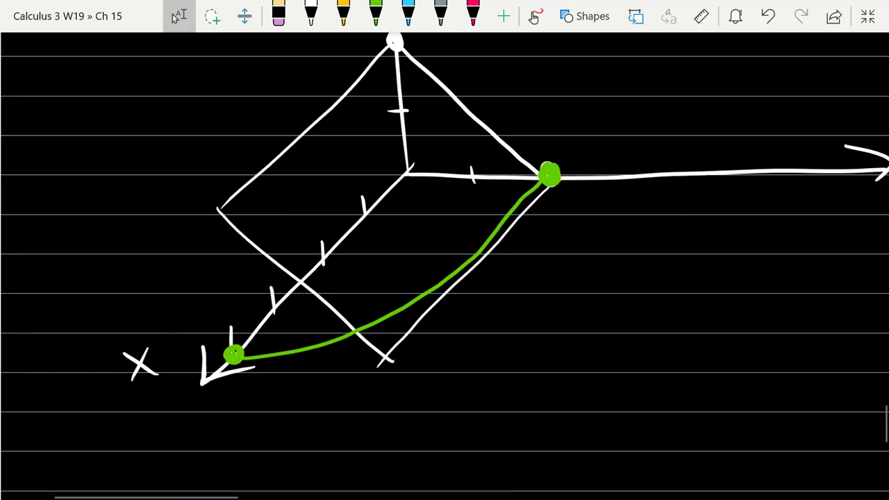
scroll(66, 222, down, 2)
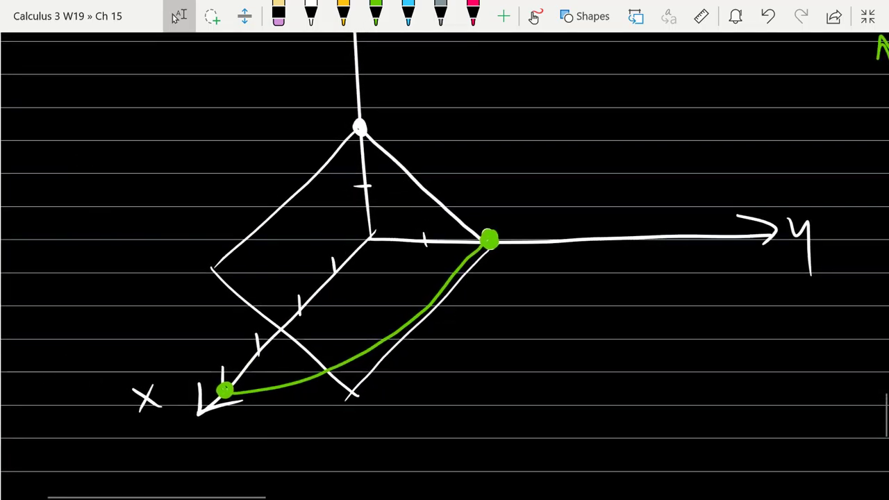
Dot the left corner and a top point, then draw the vertical edge, upper curve and left edge in green.
click(375, 14)
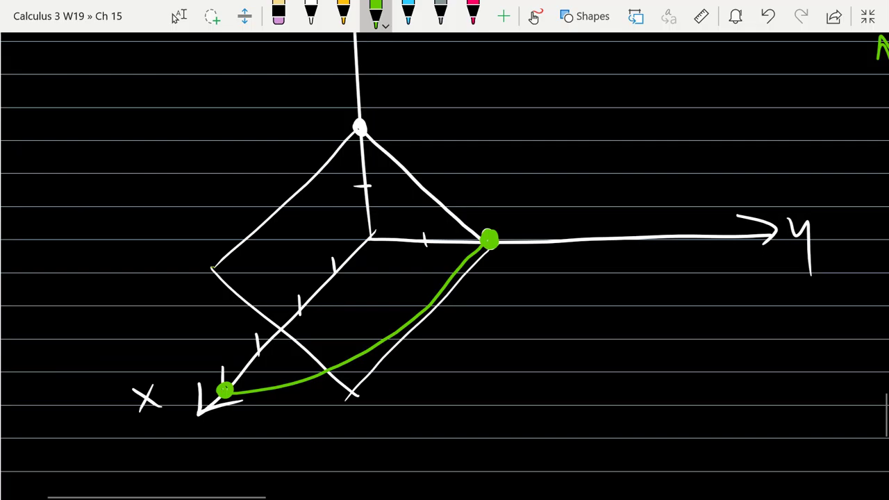
click(212, 268)
mouse_move(491, 122)
mouse_down()
mouse_move(477, 127)
mouse_move(492, 125)
mouse_up()
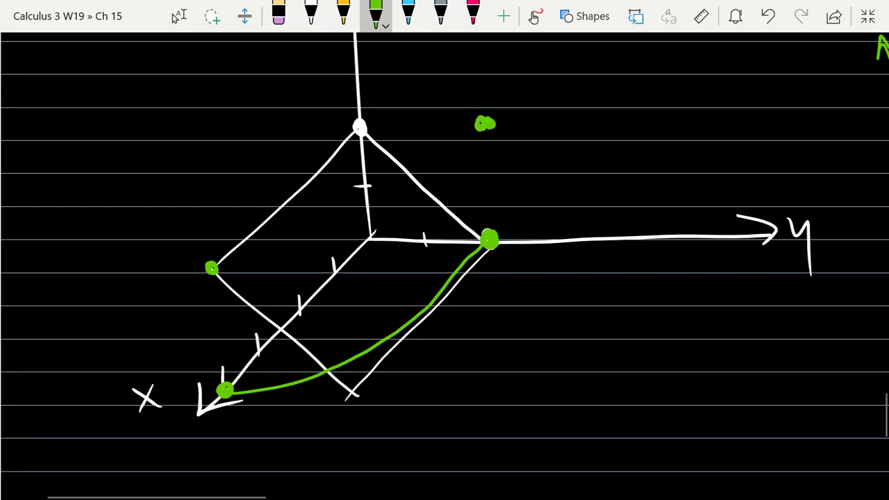
drag(489, 235, 485, 128)
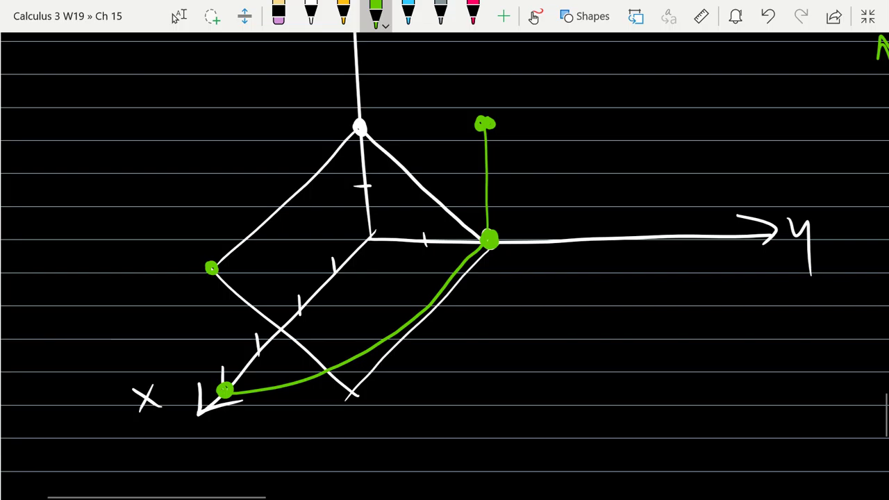
mouse_move(213, 268)
mouse_down()
mouse_move(255, 268)
mouse_move(379, 229)
mouse_move(480, 123)
mouse_up()
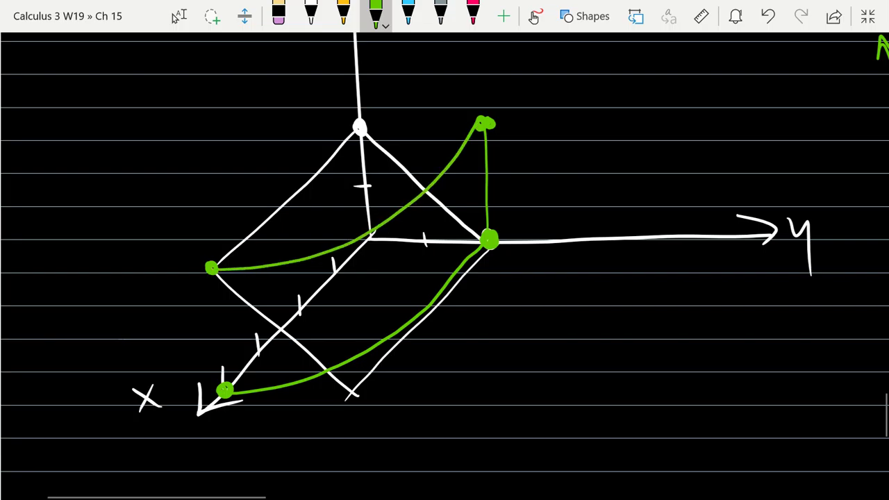
drag(212, 270, 223, 386)
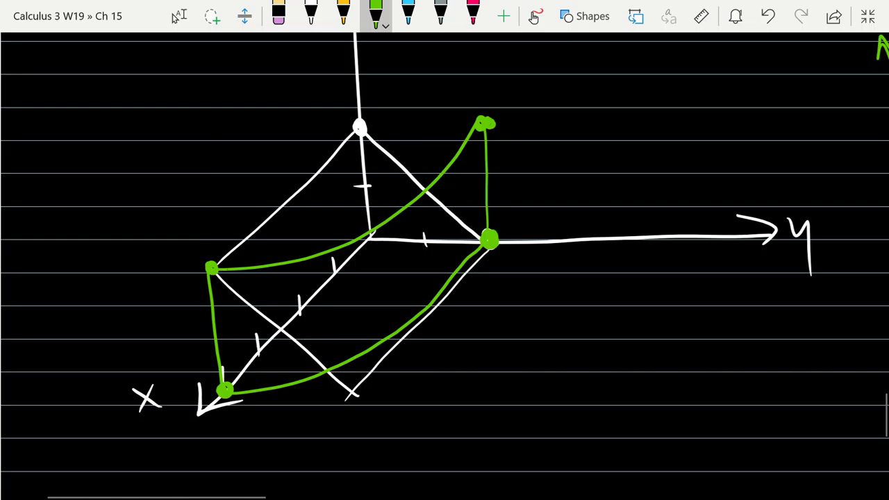
scroll(143, 243, up, 3)
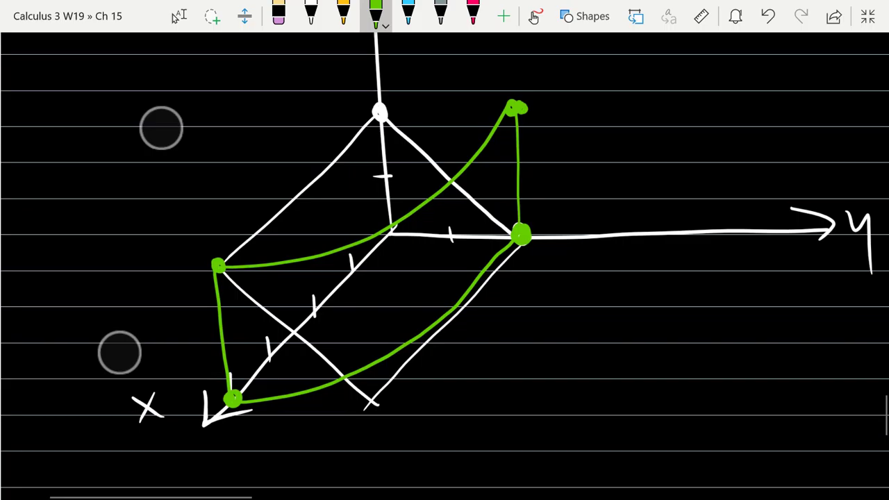
click(178, 16)
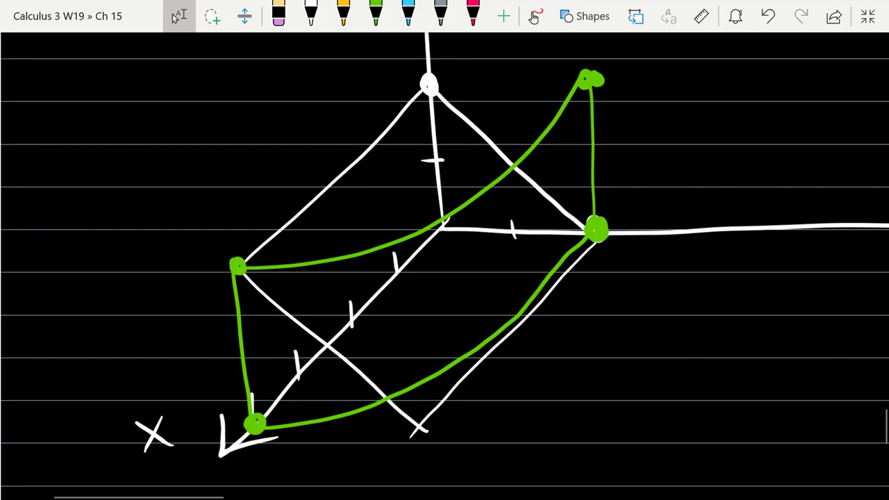
scroll(157, 257, up, 2)
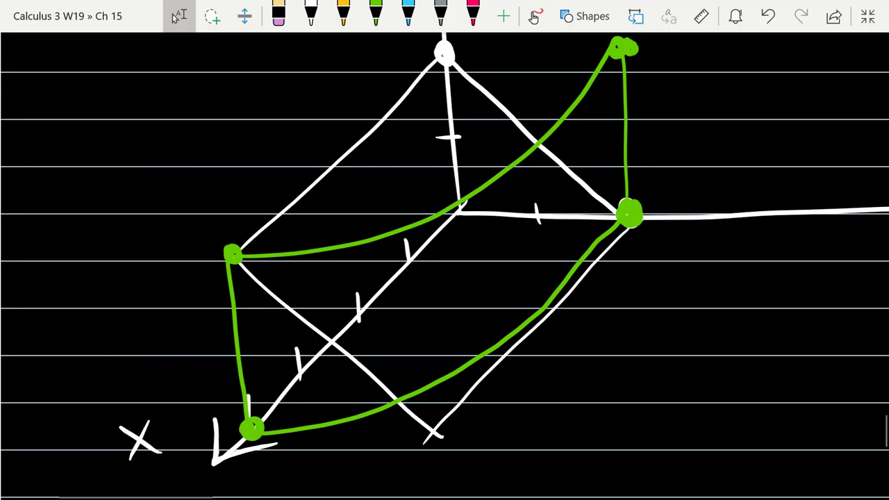
click(375, 14)
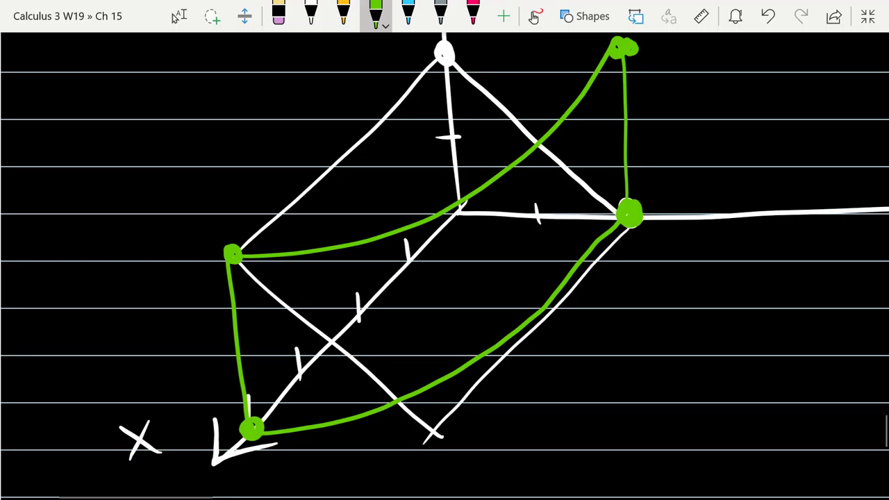
scroll(157, 229, down, 5)
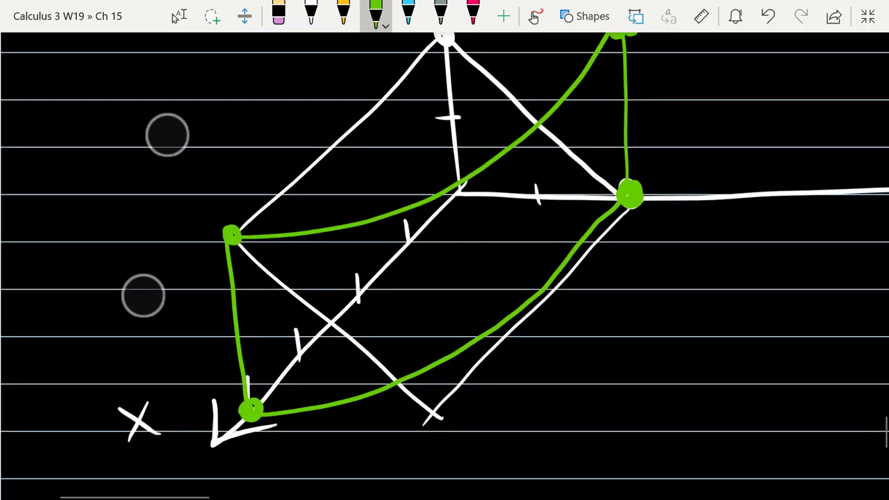
Erase the green upper curve, lower curve and left edge.
click(179, 16)
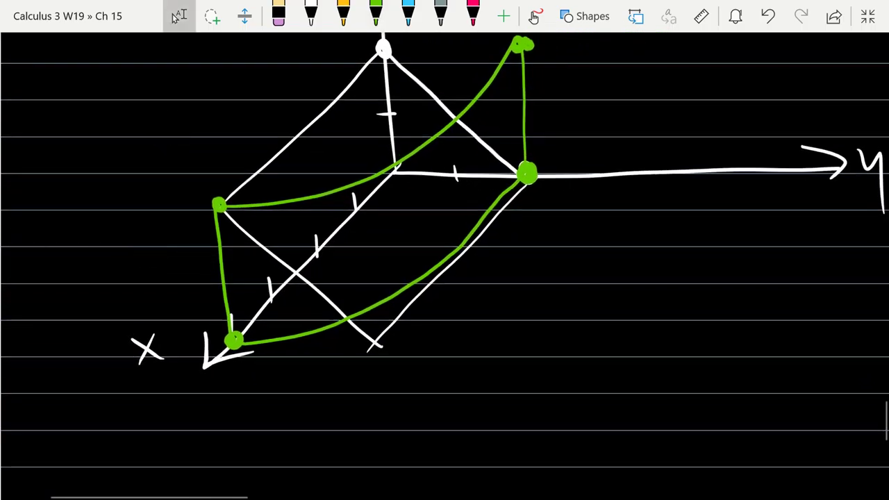
click(305, 188)
click(403, 282)
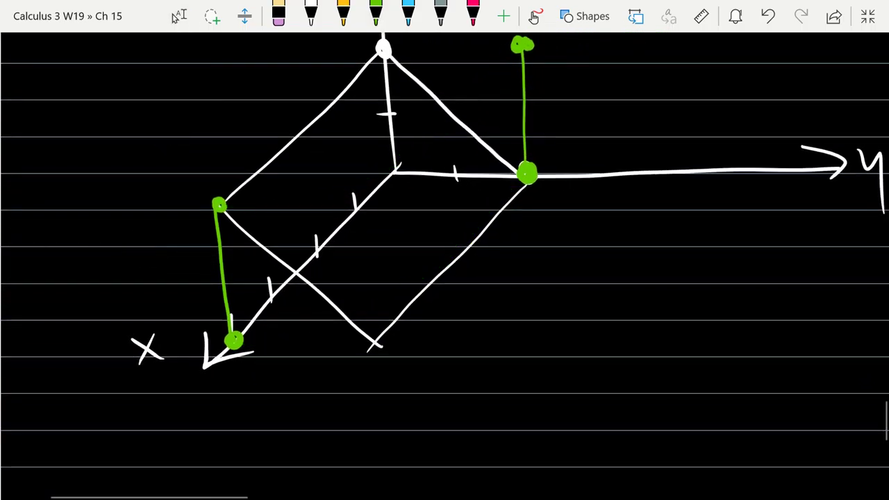
click(222, 271)
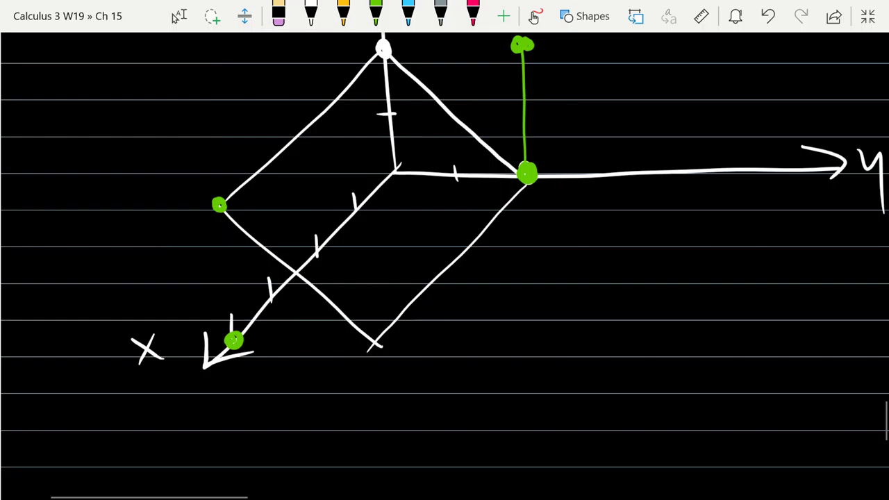
Restore the three erased green strokes with undo and return to Select Objects.
click(311, 14)
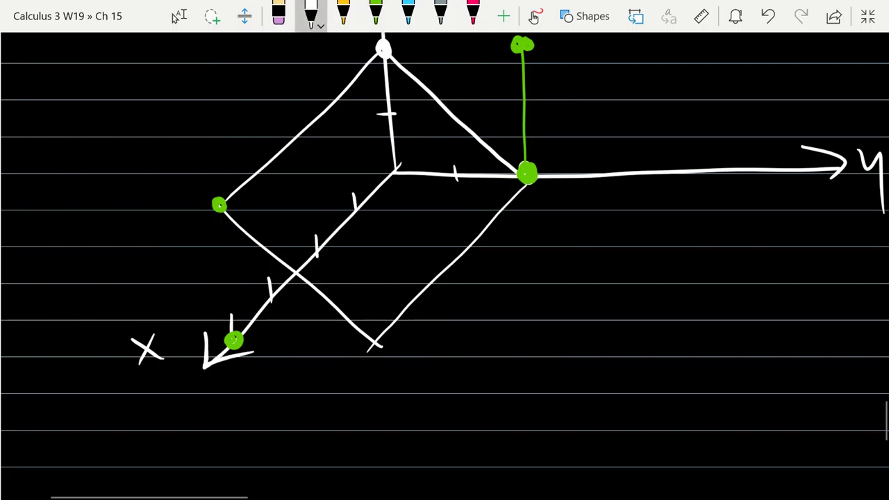
click(768, 15)
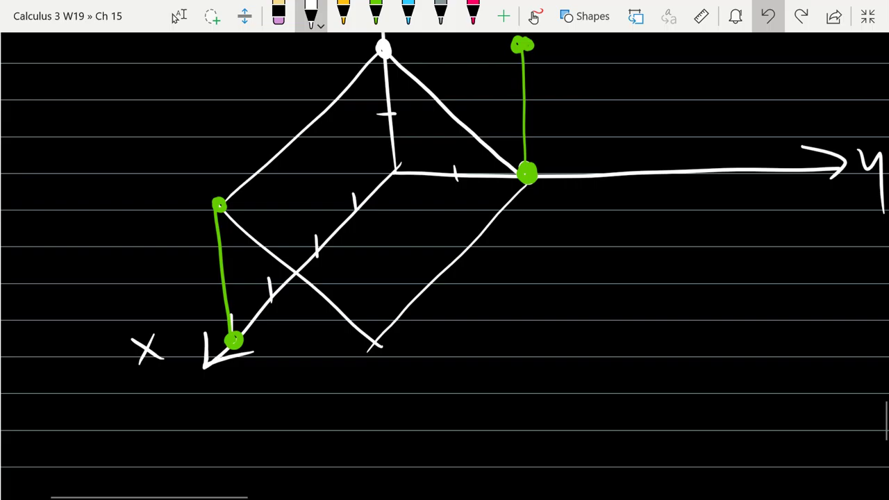
click(768, 15)
click(768, 15)
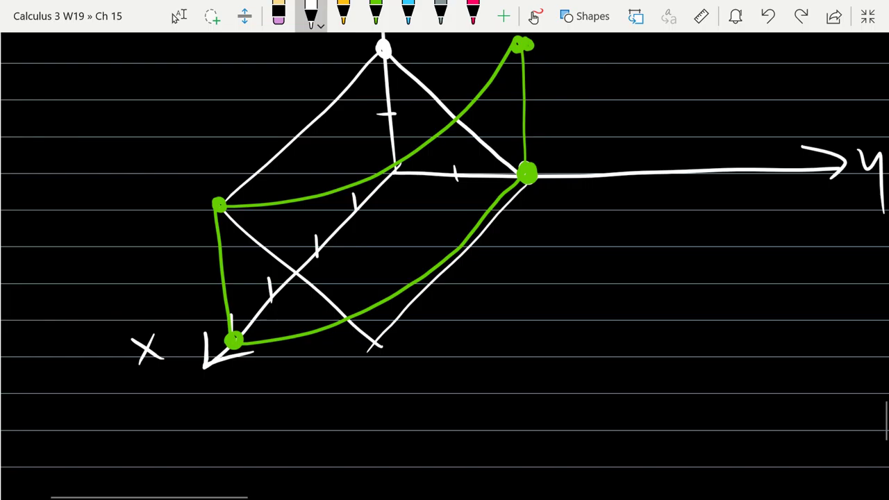
scroll(273, 258, down, 2)
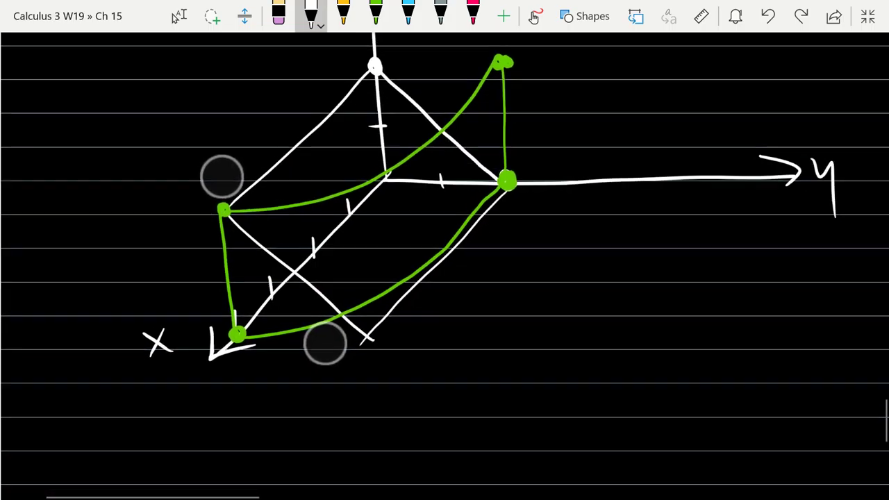
click(178, 16)
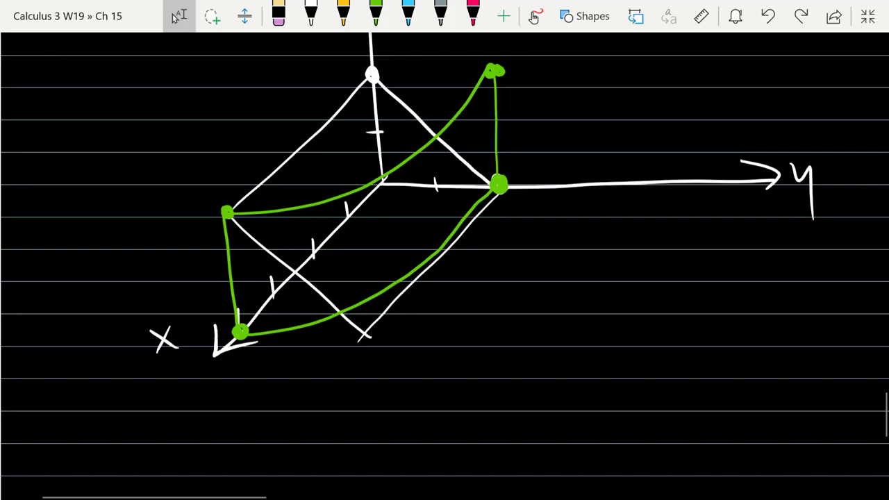
Scroll and zoom the page to show the Ex #25 statement above the 3-D sketch.
scroll(134, 288, down, 5)
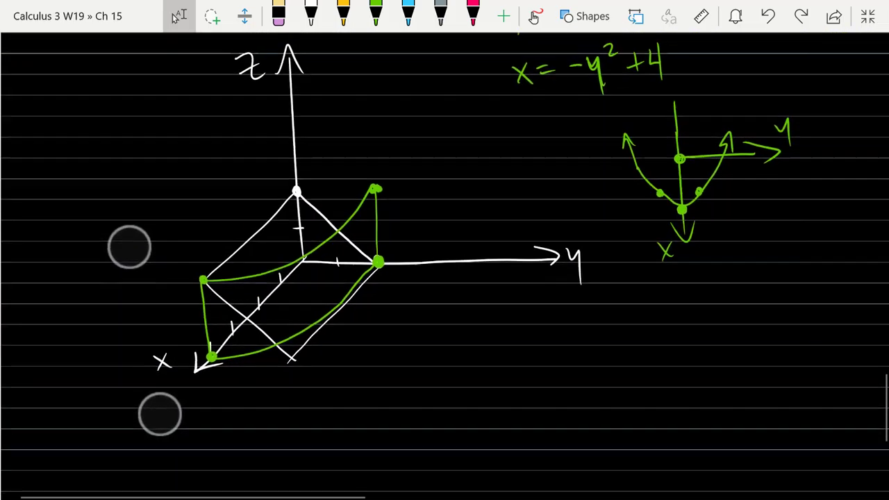
scroll(145, 330, up, 3)
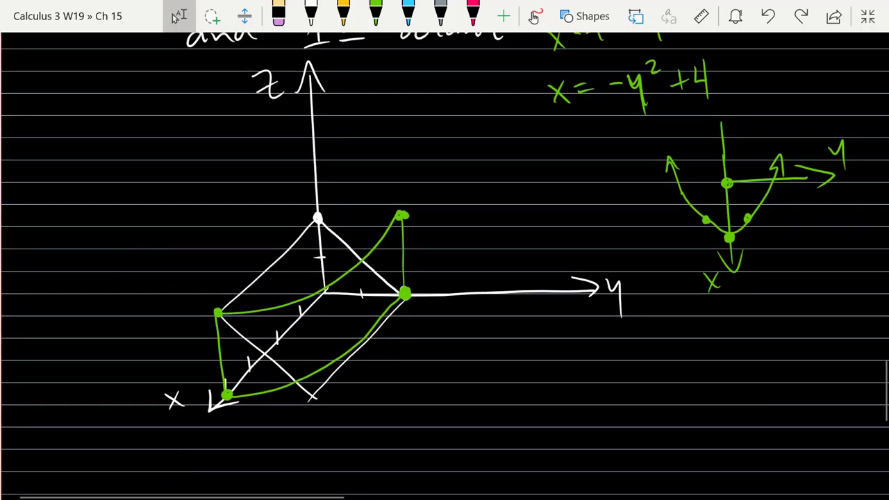
scroll(98, 267, up, 4)
scroll(116, 304, right, 1)
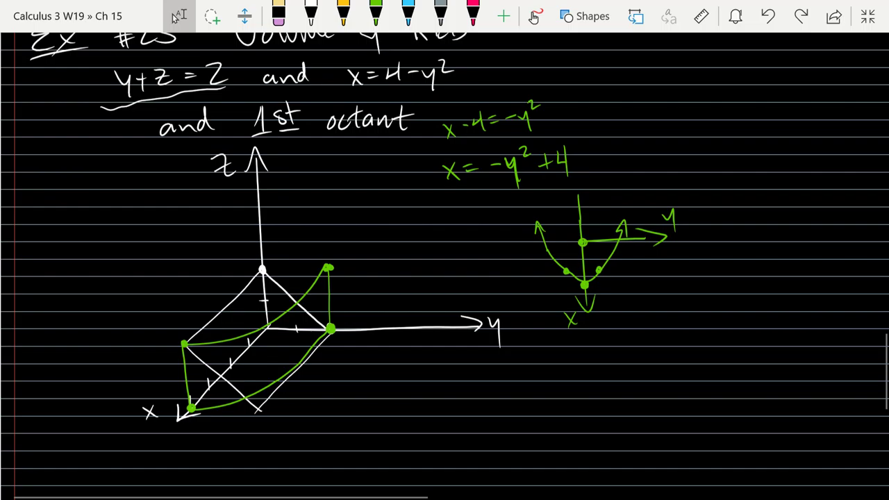
mouse_move(123, 222)
mouse_down()
mouse_move(185, 213)
mouse_move(177, 397)
mouse_move(213, 343)
mouse_up()
Cross out the y-axis label with a red X.
mouse_move(197, 193)
mouse_down()
mouse_move(210, 158)
mouse_move(170, 208)
mouse_up()
click(473, 10)
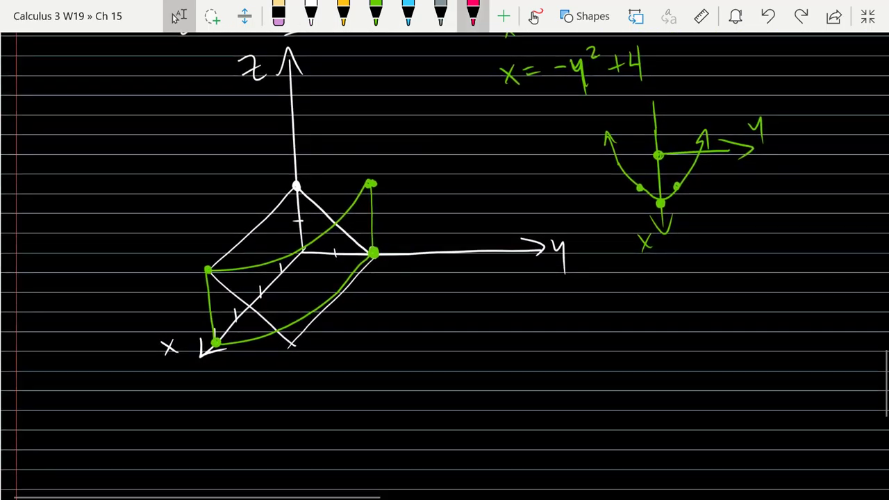
drag(535, 223, 573, 275)
drag(564, 224, 540, 291)
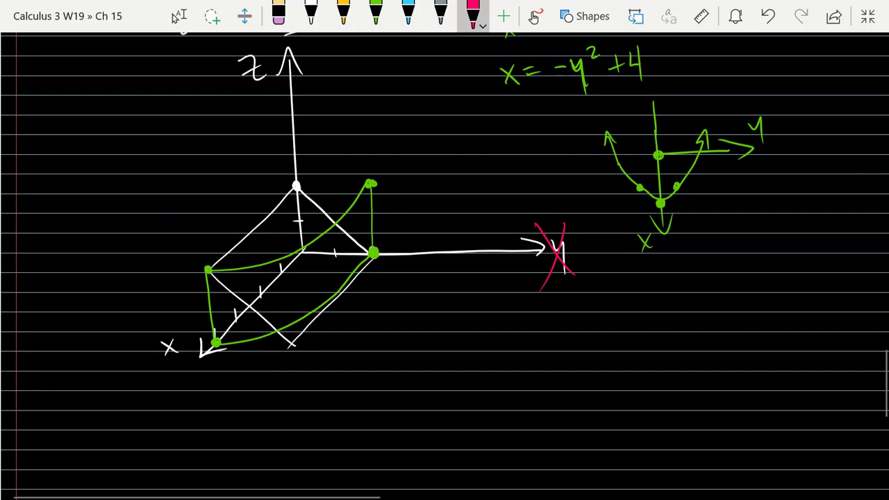
Write dx in red left of the sketch and trace the yz-plane triangle.
drag(145, 335, 221, 453)
mouse_move(92, 205)
mouse_down()
mouse_move(84, 175)
mouse_move(122, 224)
mouse_up()
drag(118, 193, 110, 230)
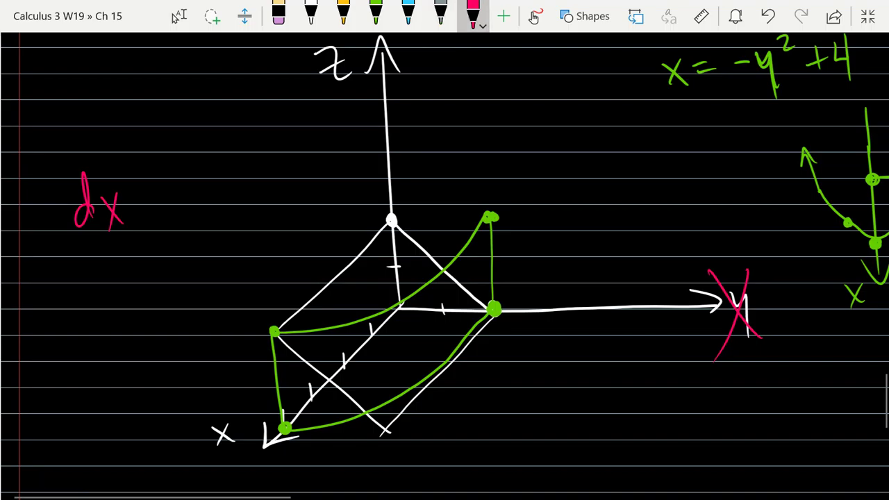
mouse_move(391, 224)
mouse_down()
mouse_move(397, 310)
mouse_move(486, 311)
mouse_up()
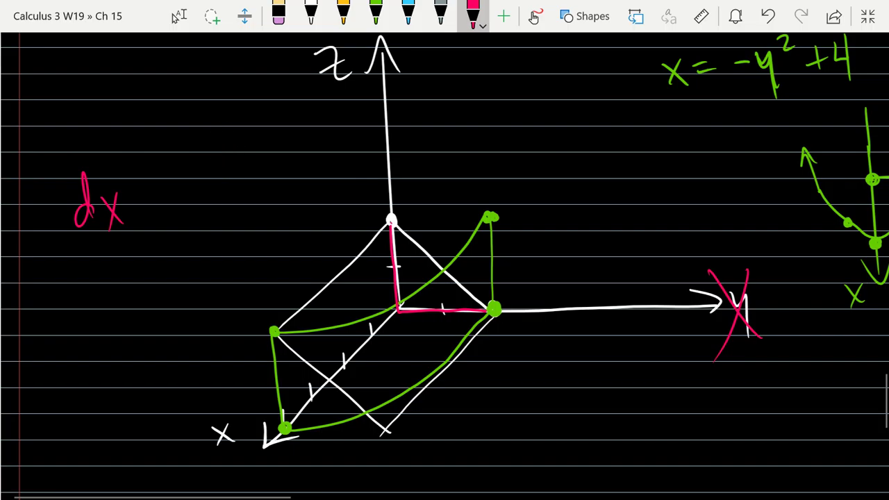
drag(392, 224, 485, 310)
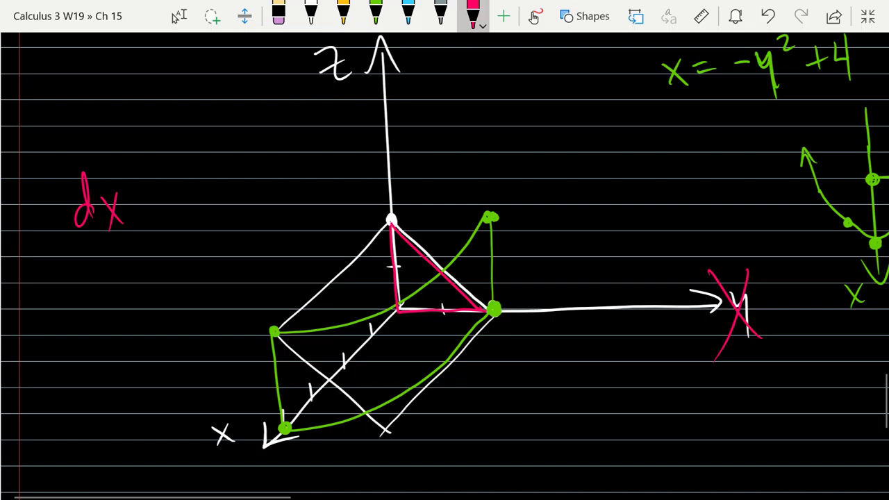
Circle the equation x=4−y² in red.
scroll(184, 333, up, 5)
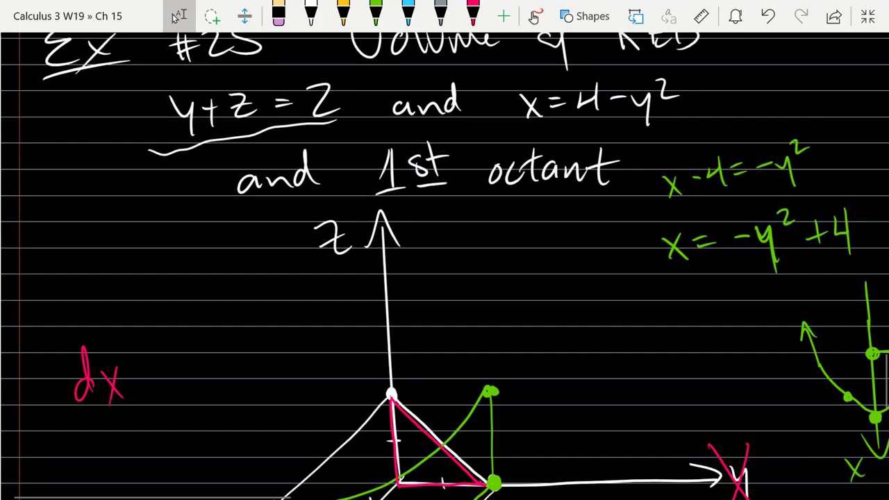
click(472, 10)
mouse_move(494, 109)
mouse_down()
mouse_move(570, 135)
mouse_move(679, 67)
mouse_up()
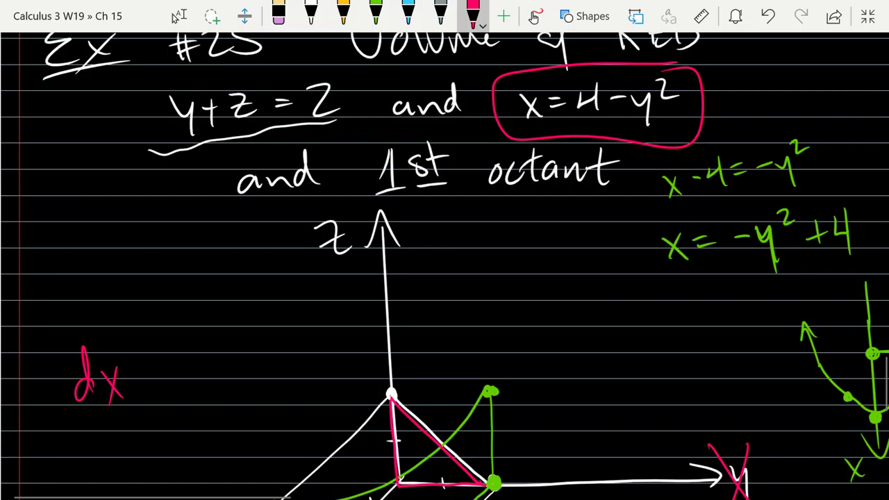
Write dz in orange above the red dx.
click(343, 14)
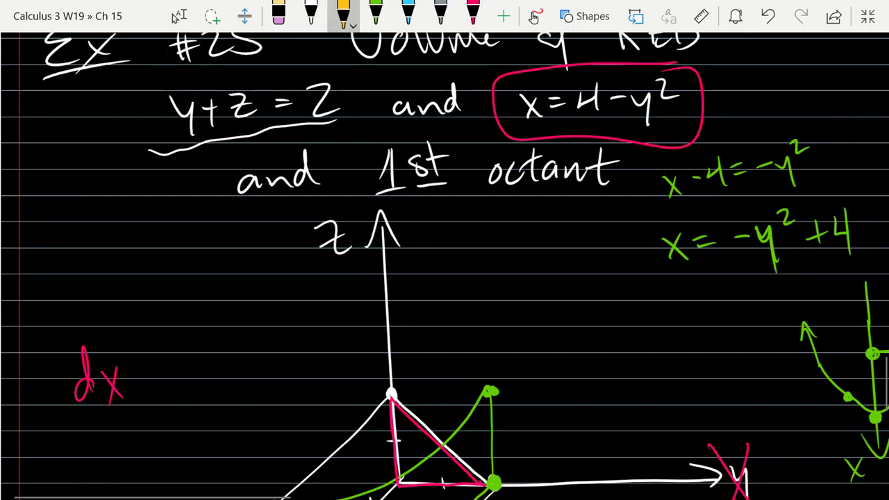
mouse_move(224, 271)
mouse_down()
mouse_move(226, 297)
mouse_move(262, 286)
mouse_up()
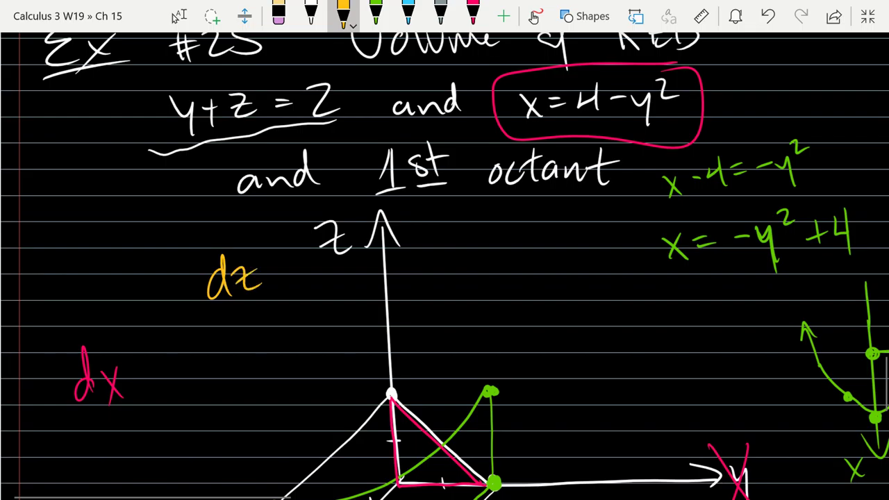
scroll(171, 235, down, 5)
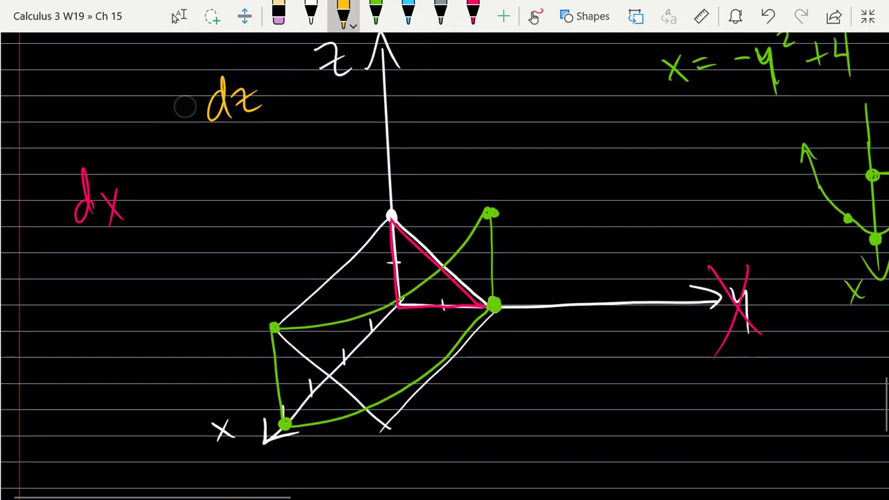
click(178, 16)
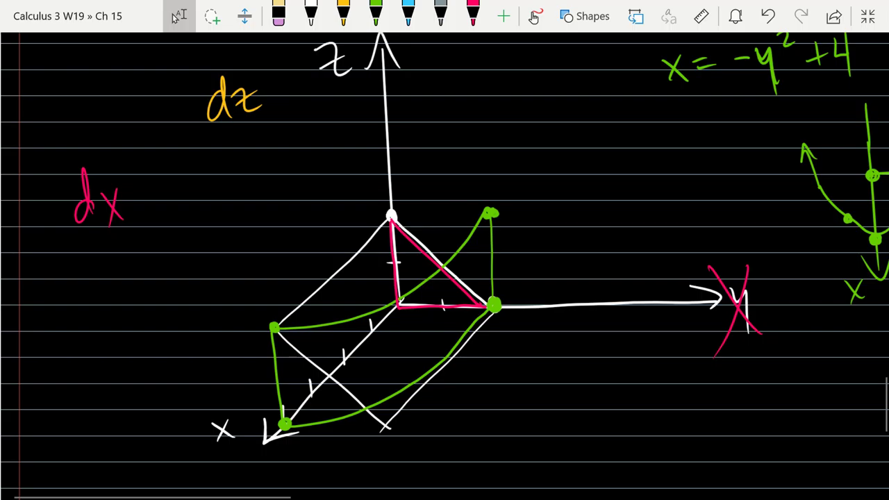
scroll(216, 365, up, 5)
scroll(216, 347, down, 2)
scroll(216, 341, down, 1)
Try orange outlines on the box, undo them, then draw an orange zigzag under dx.
click(343, 12)
mouse_move(417, 168)
mouse_down()
mouse_move(542, 168)
mouse_move(392, 343)
mouse_up()
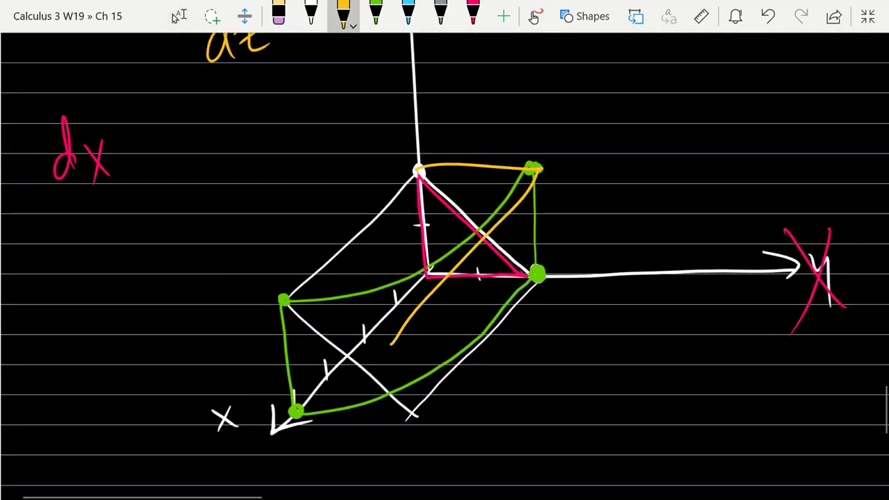
click(768, 15)
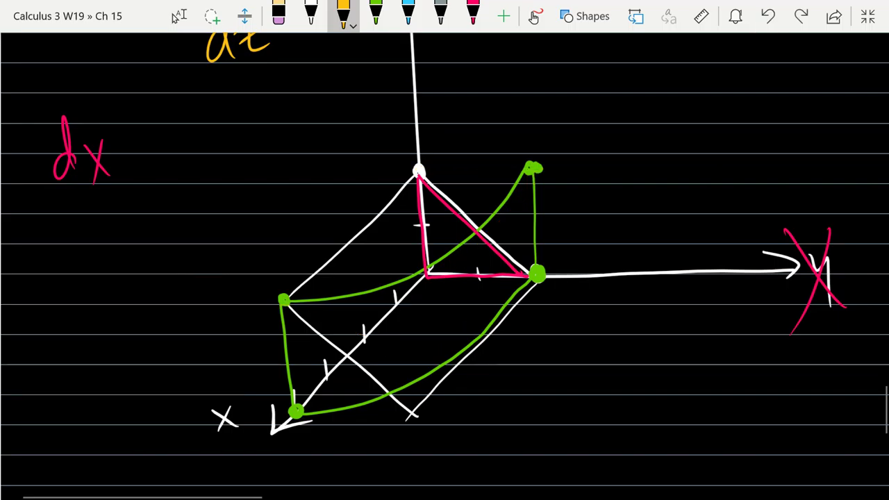
mouse_move(280, 299)
mouse_down()
mouse_move(345, 298)
mouse_move(532, 167)
mouse_move(414, 165)
mouse_move(286, 297)
mouse_up()
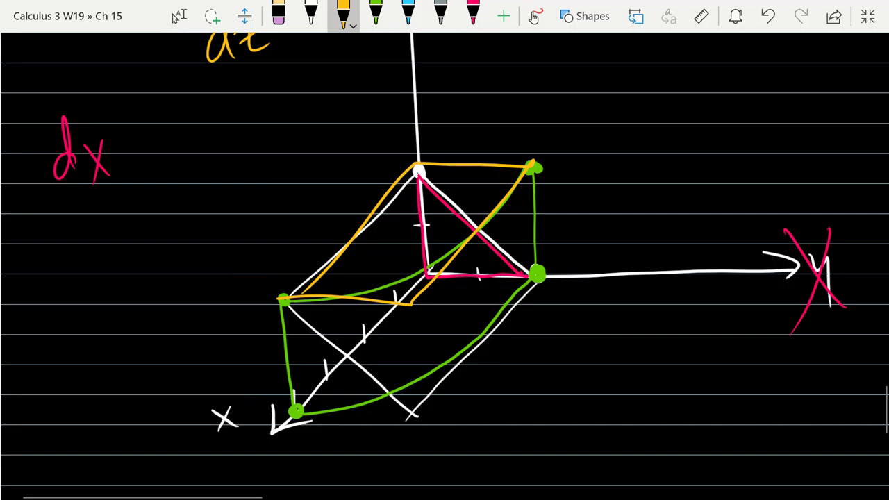
click(767, 15)
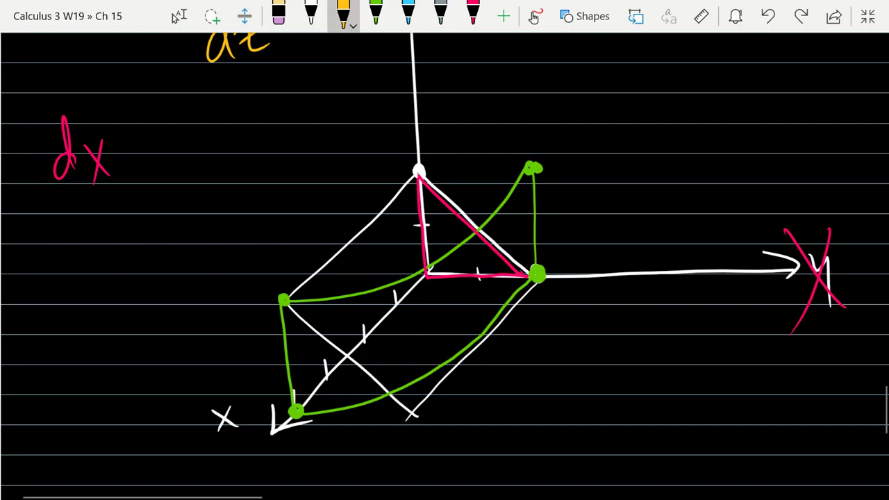
mouse_move(104, 202)
mouse_down()
mouse_move(85, 267)
mouse_move(104, 268)
mouse_up()
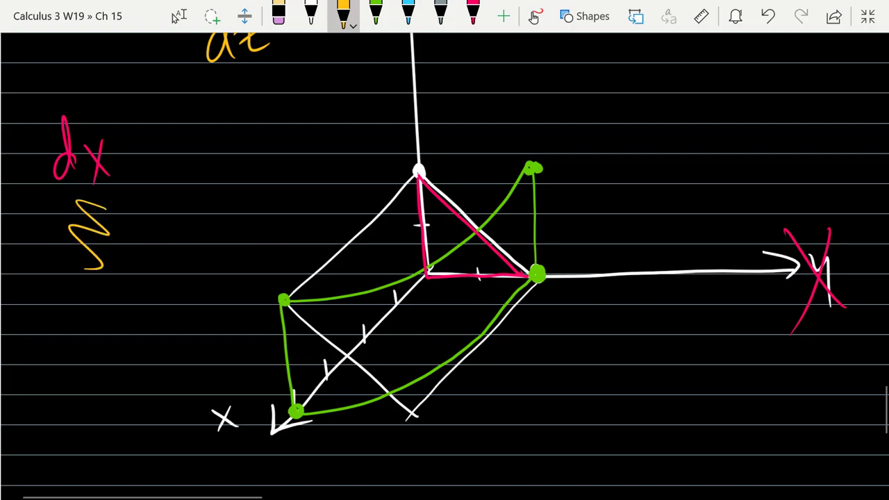
Pan and zoom out until the full 3D region sketch sits beside the parabola sketch.
scroll(125, 292, down, 3)
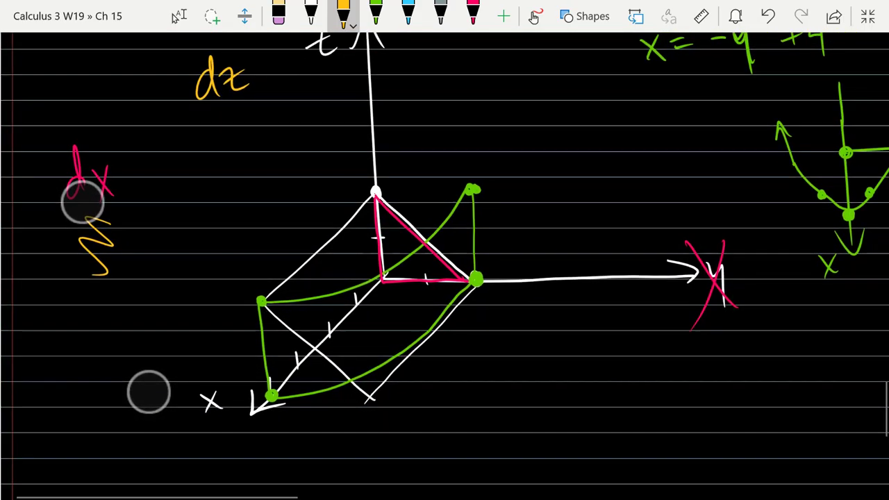
scroll(125, 292, up, 3)
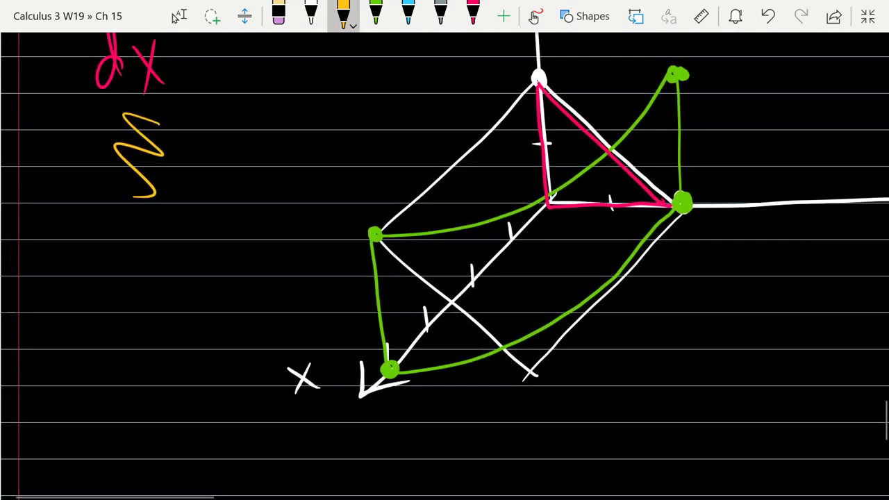
click(177, 16)
scroll(240, 366, up, 5)
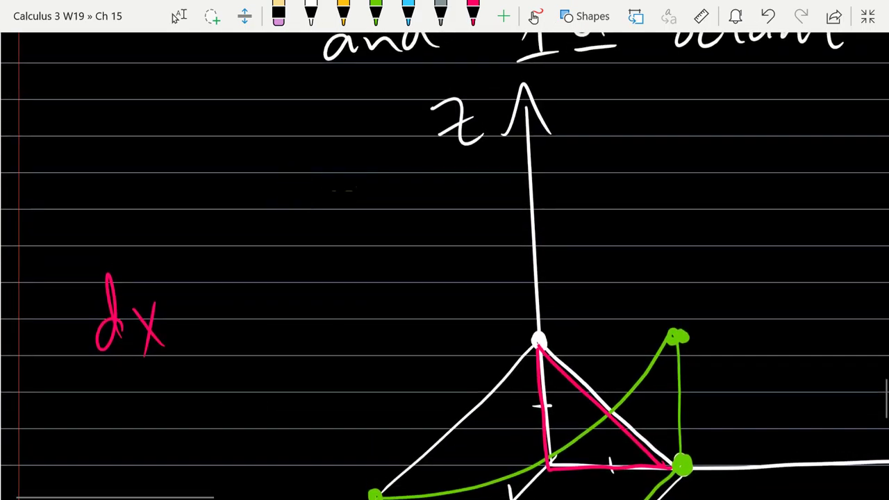
scroll(294, 160, down, 3)
scroll(306, 413, up, 7)
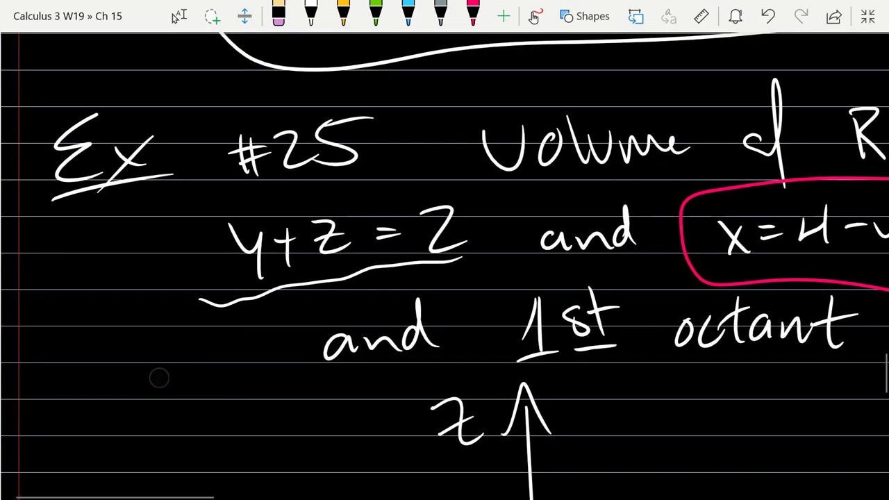
scroll(159, 378, right, 3)
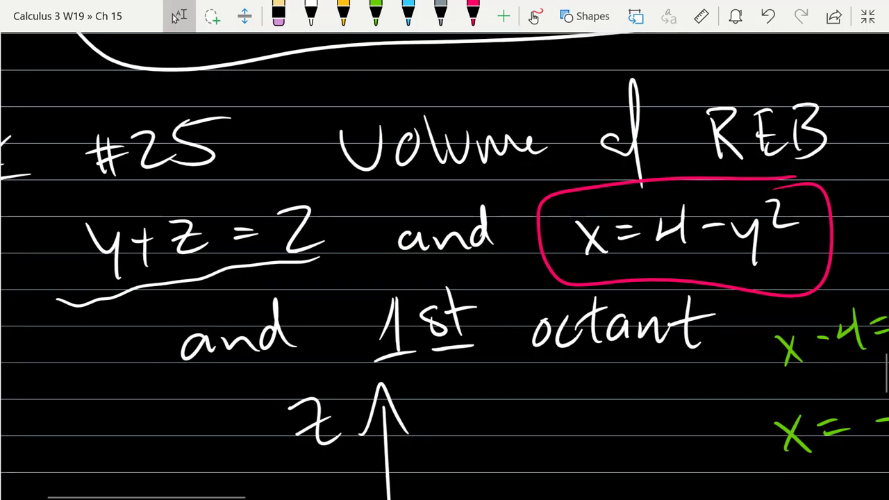
scroll(609, 241, down, 10)
scroll(500, 269, up, 3)
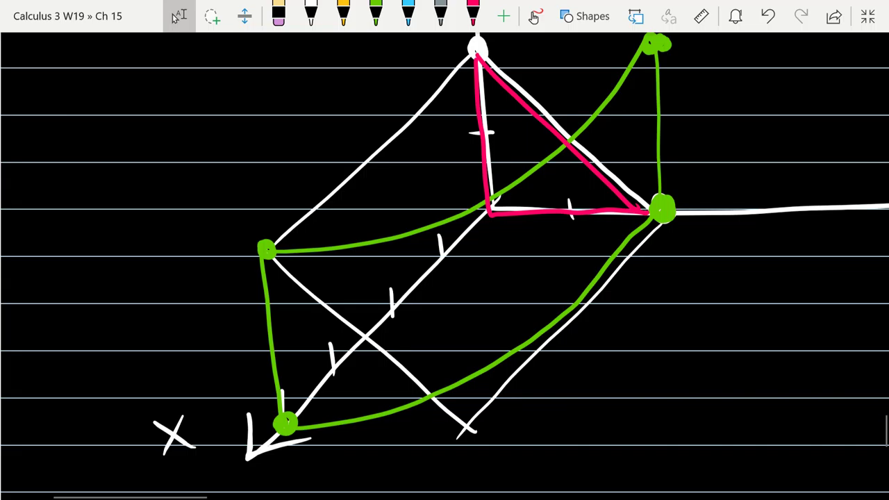
scroll(160, 278, down, 5)
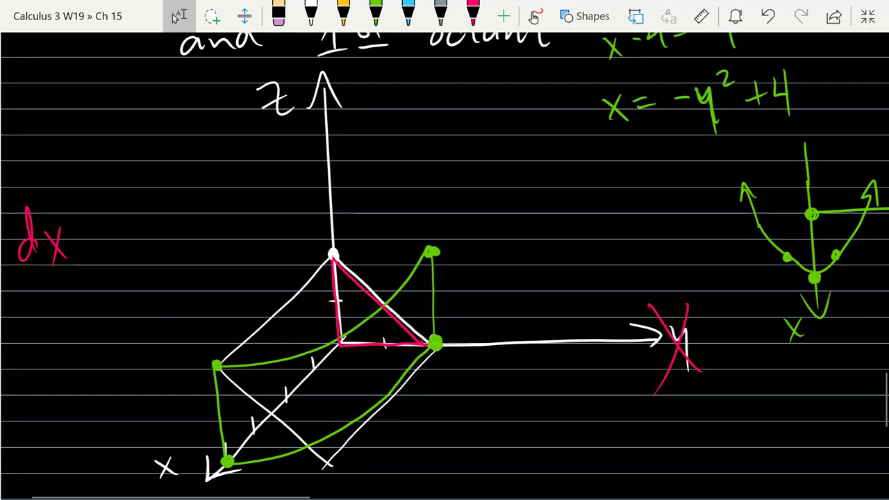
scroll(159, 358, up, 5)
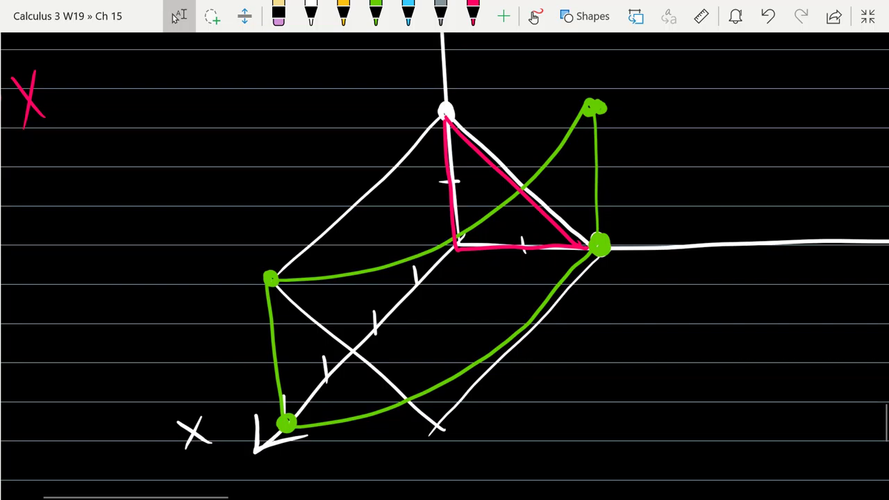
mouse_move(161, 175)
mouse_down()
mouse_move(171, 415)
mouse_move(220, 234)
mouse_up()
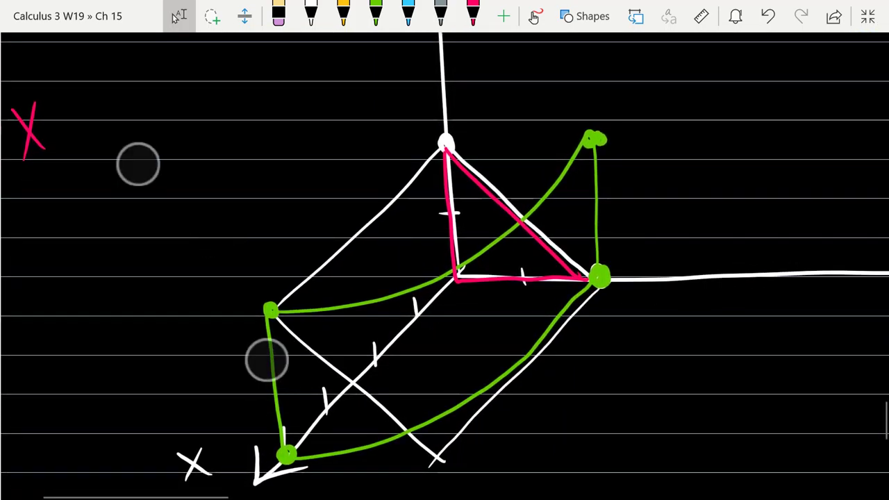
scroll(202, 260, down, 5)
drag(257, 120, 234, 120)
In white ink, write V = ∫∫∫ 1 dx below the sketch.
click(311, 15)
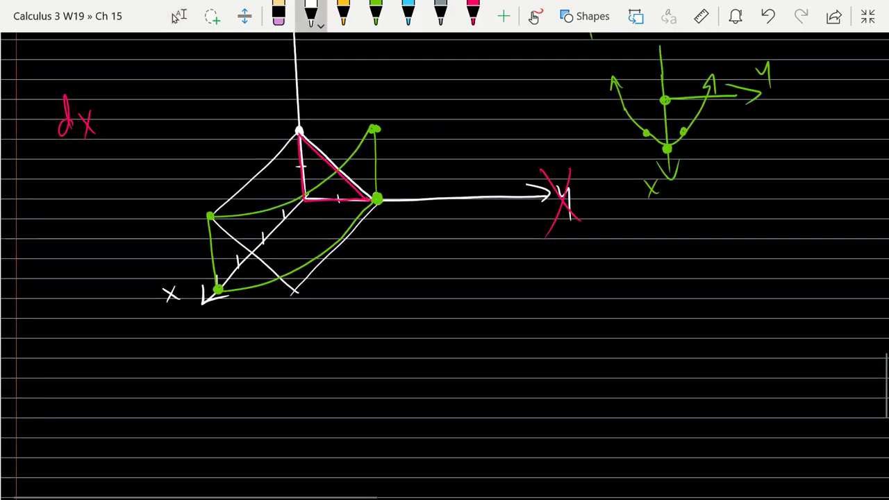
drag(274, 349, 260, 452)
mouse_move(353, 348)
mouse_down()
mouse_move(345, 400)
mouse_move(352, 448)
mouse_up()
drag(439, 350, 429, 448)
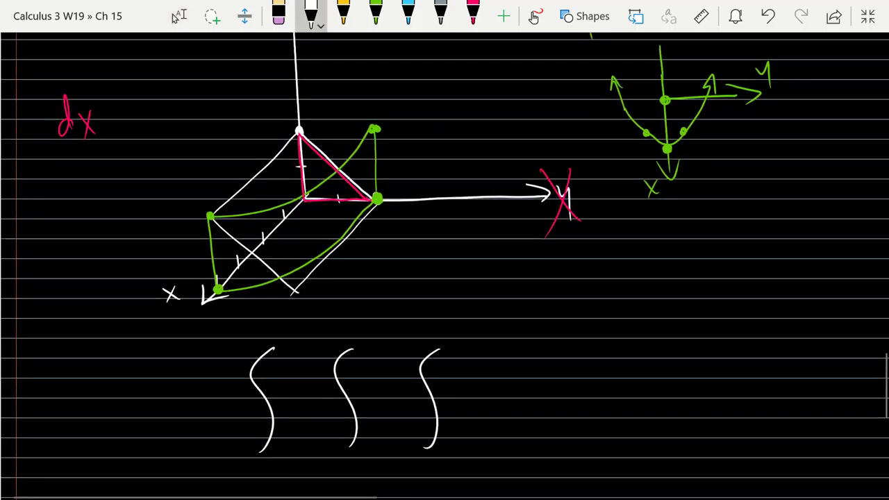
mouse_move(471, 371)
mouse_down()
mouse_move(470, 410)
mouse_move(455, 397)
mouse_up()
drag(452, 414, 506, 410)
mouse_move(510, 371)
mouse_down()
mouse_move(514, 408)
mouse_move(536, 406)
mouse_up()
drag(532, 388, 523, 415)
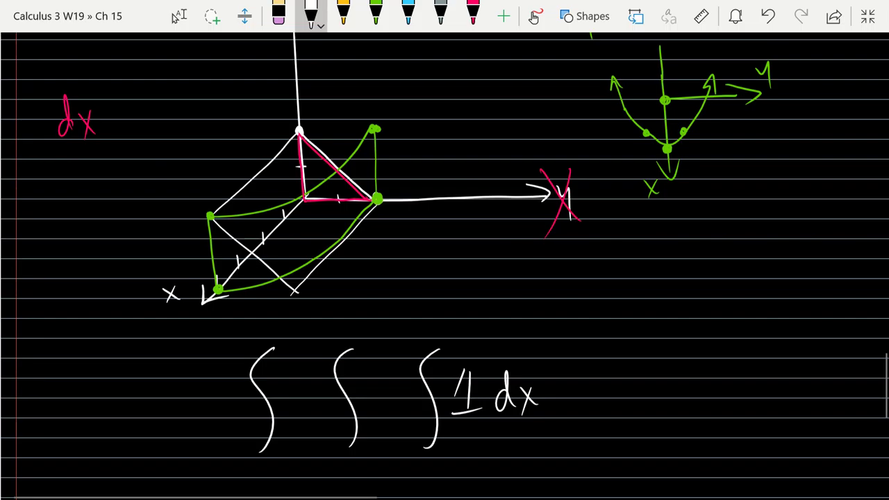
drag(68, 382, 122, 393)
drag(107, 403, 132, 400)
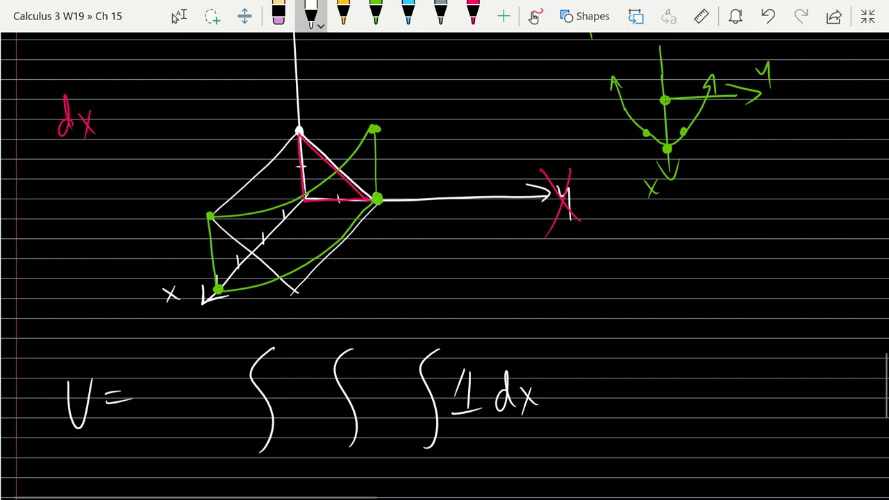
Add inner limits x=0 below and x=4−y² above the third integral.
drag(420, 455, 431, 472)
mouse_move(431, 456)
mouse_down()
mouse_move(420, 474)
mouse_move(443, 458)
mouse_up()
drag(435, 464, 458, 456)
mouse_move(417, 334)
mouse_down()
mouse_move(431, 346)
mouse_move(418, 350)
mouse_up()
drag(432, 332, 447, 341)
mouse_move(109, 132)
mouse_down()
mouse_move(109, 252)
mouse_move(133, 350)
mouse_move(174, 188)
mouse_up()
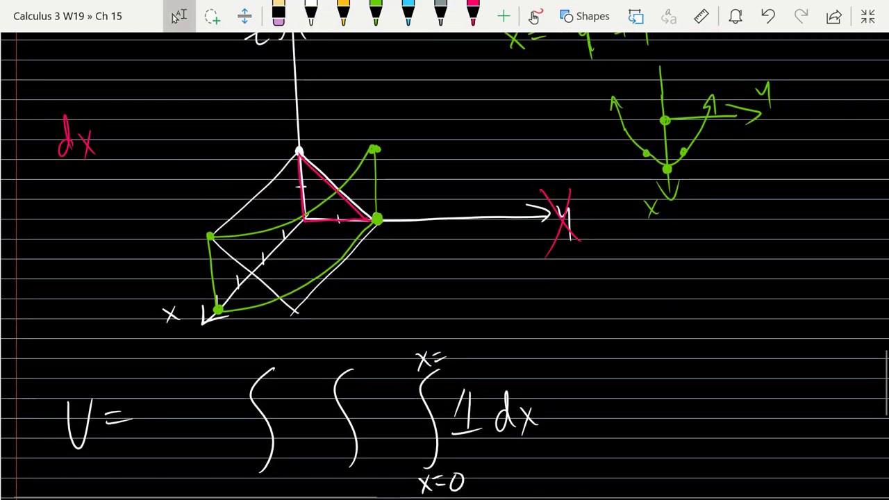
drag(447, 356, 460, 353)
mouse_move(456, 342)
mouse_down()
mouse_move(453, 363)
mouse_move(472, 351)
mouse_up()
mouse_move(477, 346)
mouse_down()
mouse_move(482, 367)
mouse_move(504, 345)
mouse_up()
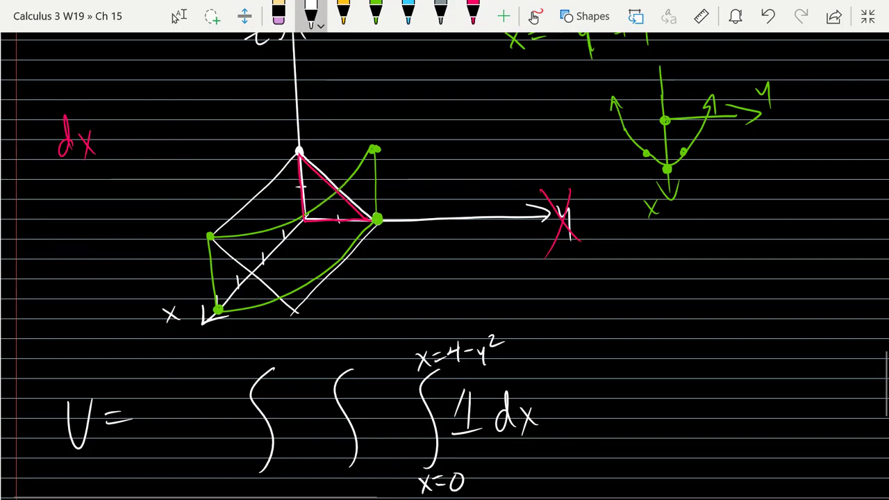
scroll(97, 299, down, 2)
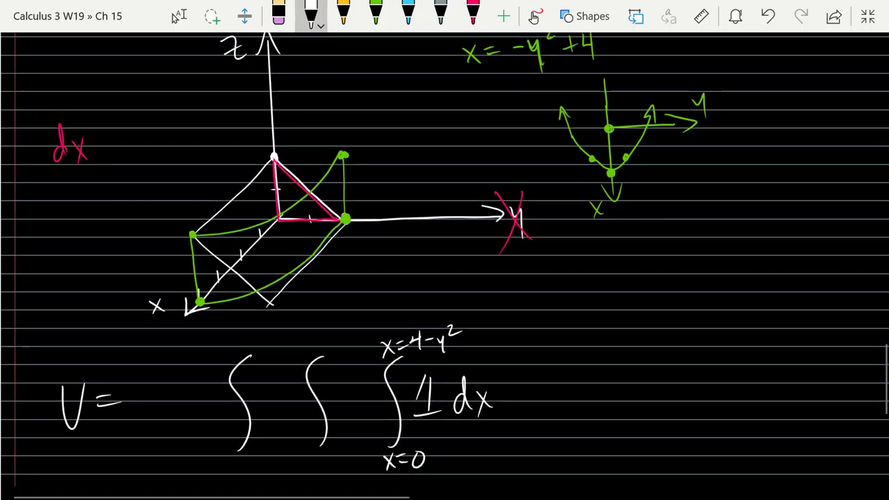
Enclose the inner dx integral in green parentheses.
click(179, 15)
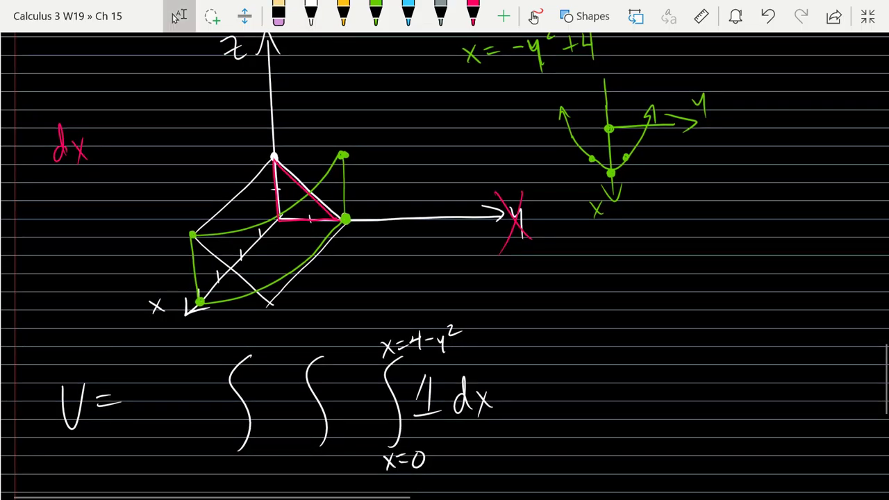
click(375, 16)
drag(372, 347, 377, 450)
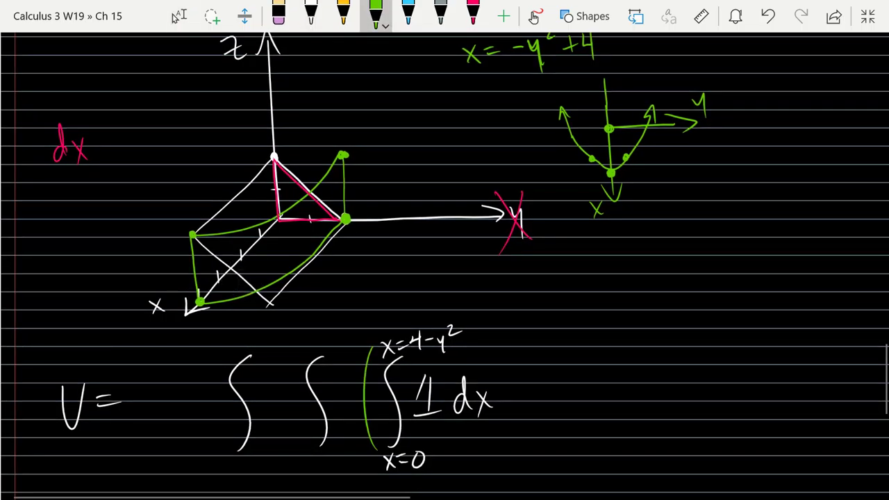
drag(496, 336, 498, 455)
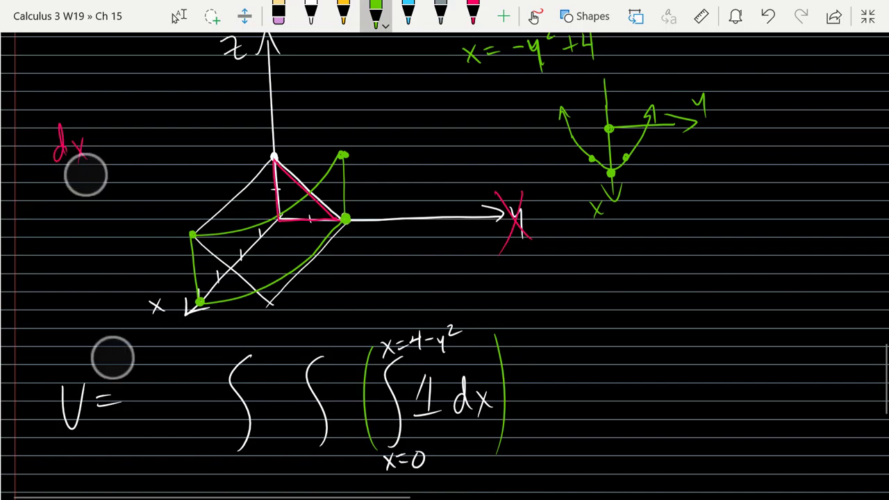
scroll(100, 266, up, 3)
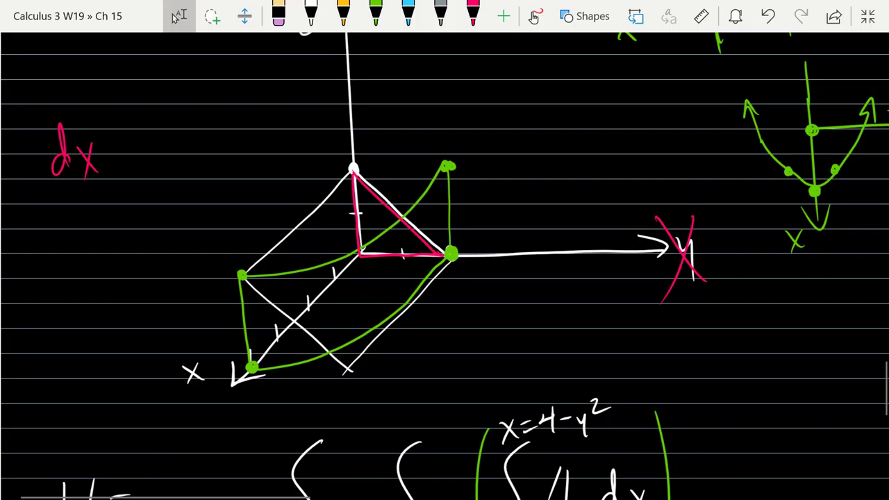
Draw pink horizontal and vertical axes for a new 2D sketch.
scroll(381, 229, up, 3)
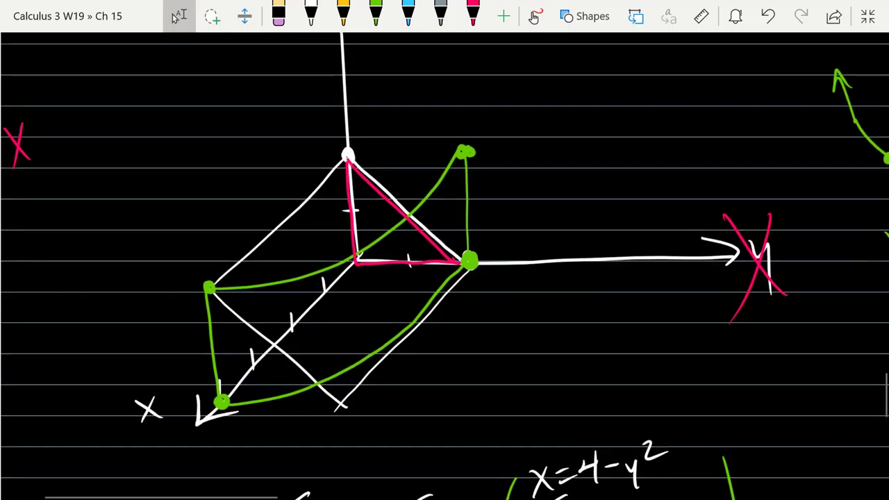
scroll(180, 208, down, 5)
click(473, 16)
mouse_move(501, 322)
mouse_down()
mouse_move(676, 307)
mouse_move(683, 344)
mouse_up()
mouse_move(530, 383)
mouse_down()
mouse_move(514, 198)
mouse_move(555, 229)
mouse_move(593, 332)
mouse_up()
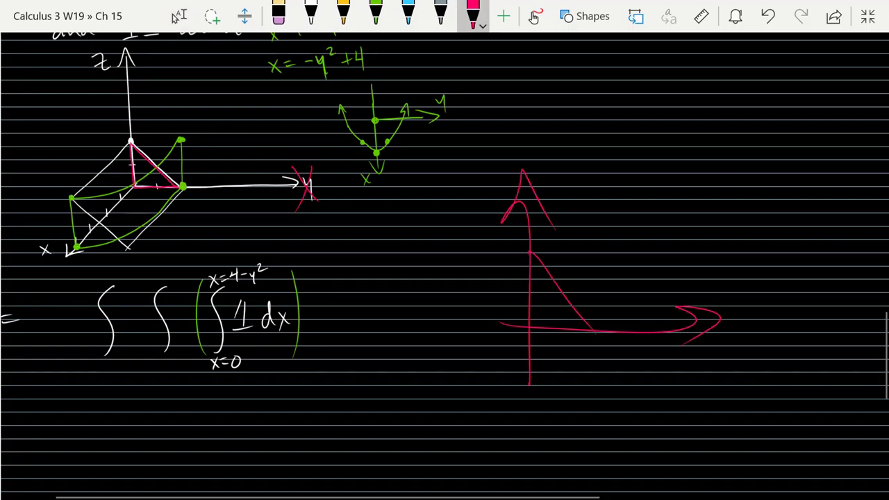
scroll(92, 278, up, 2)
Label the axes x and z and the slanted line y+z=2.
drag(781, 343, 795, 356)
drag(794, 337, 785, 363)
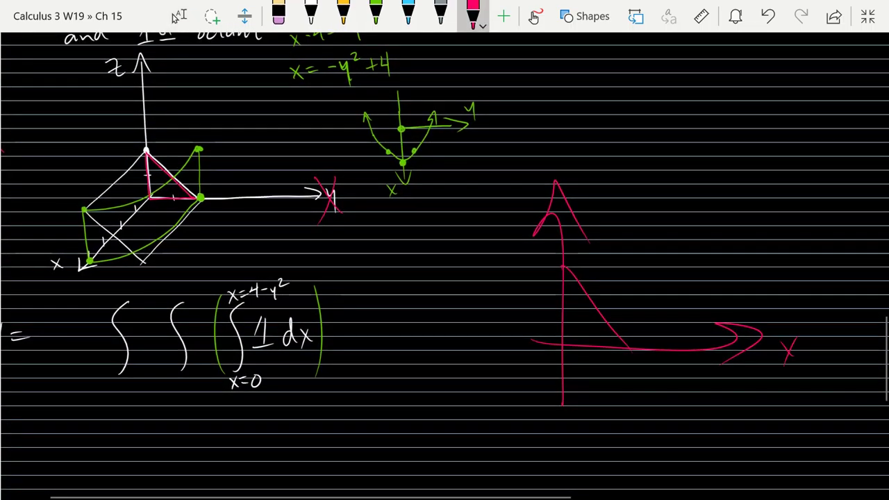
mouse_move(574, 161)
mouse_down()
mouse_move(591, 163)
mouse_move(595, 186)
mouse_up()
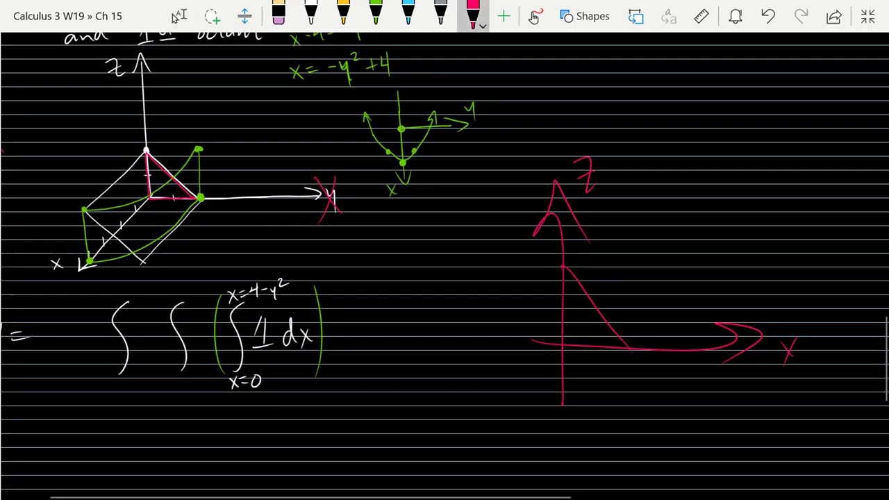
drag(598, 258, 613, 269)
mouse_move(609, 257)
mouse_down()
mouse_move(610, 289)
mouse_move(638, 253)
mouse_move(648, 268)
mouse_move(659, 253)
mouse_move(675, 267)
mouse_move(697, 265)
mouse_up()
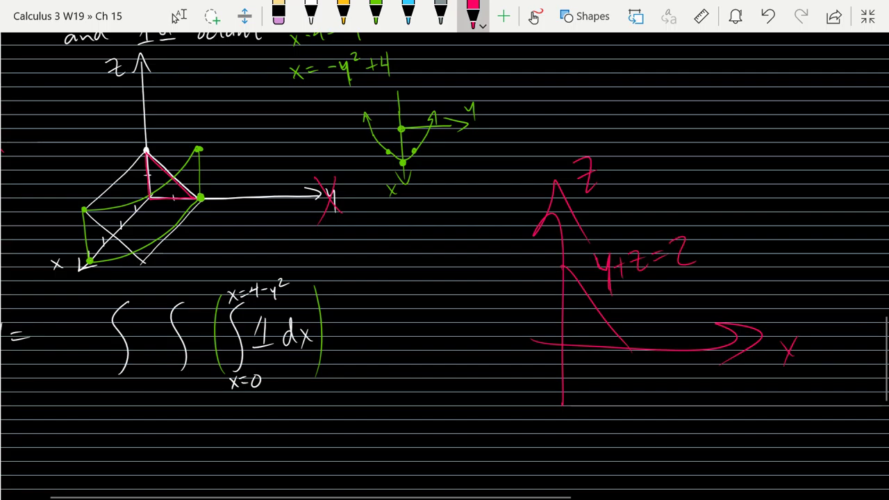
Mark the intercept 2 on both the vertical and horizontal axes.
drag(556, 239, 431, 205)
drag(383, 232, 403, 252)
drag(521, 390, 545, 411)
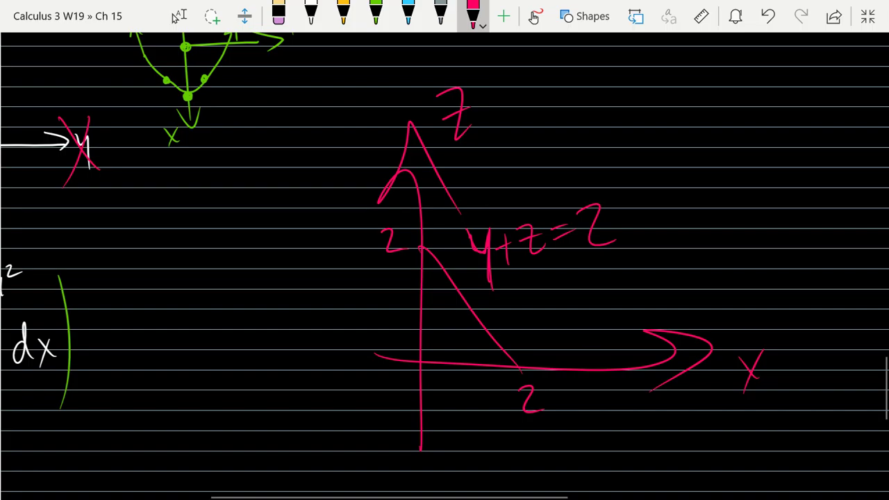
Draw pink squiggles under the y and z of y+z=2.
scroll(403, 257, up, 5)
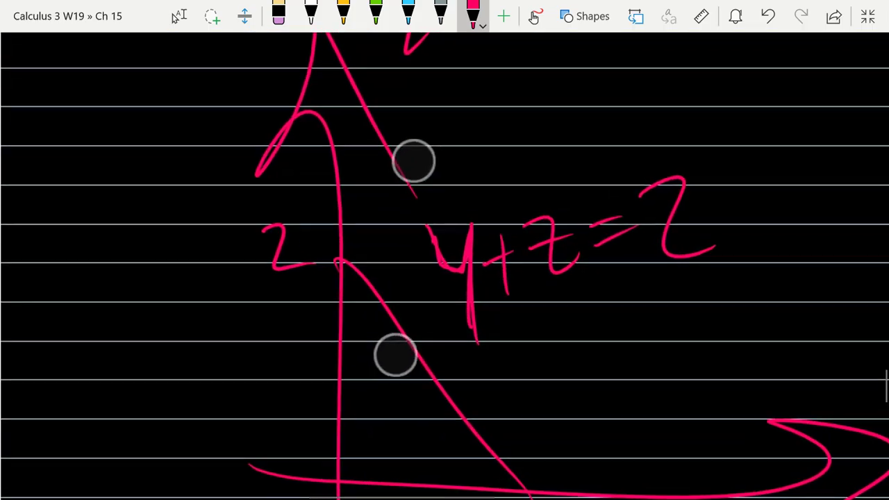
drag(464, 312, 473, 386)
mouse_move(556, 285)
mouse_down()
mouse_move(587, 348)
mouse_move(590, 396)
mouse_up()
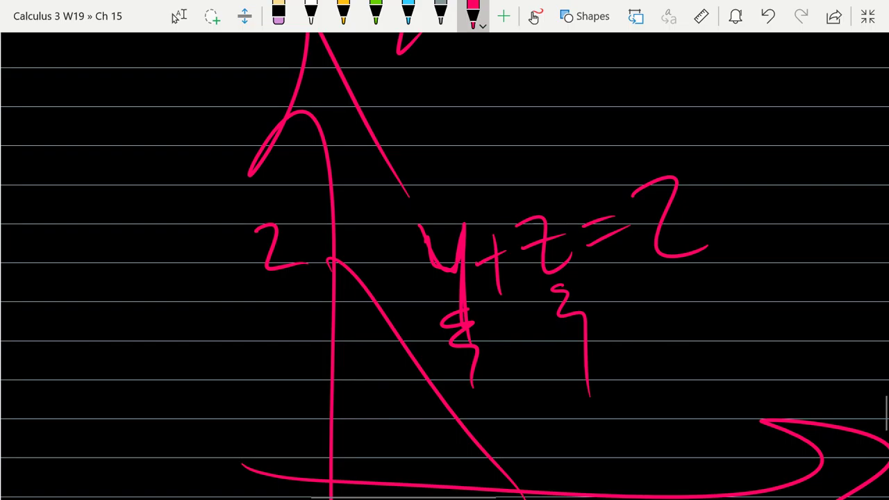
Switch to selecting and scroll back up to the Example #25 heading.
scroll(227, 292, down, 5)
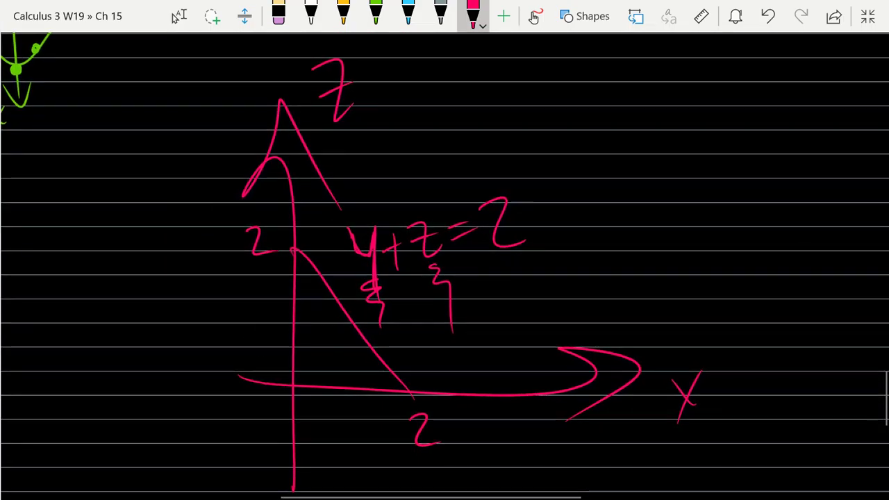
click(177, 16)
scroll(216, 296, down, 5)
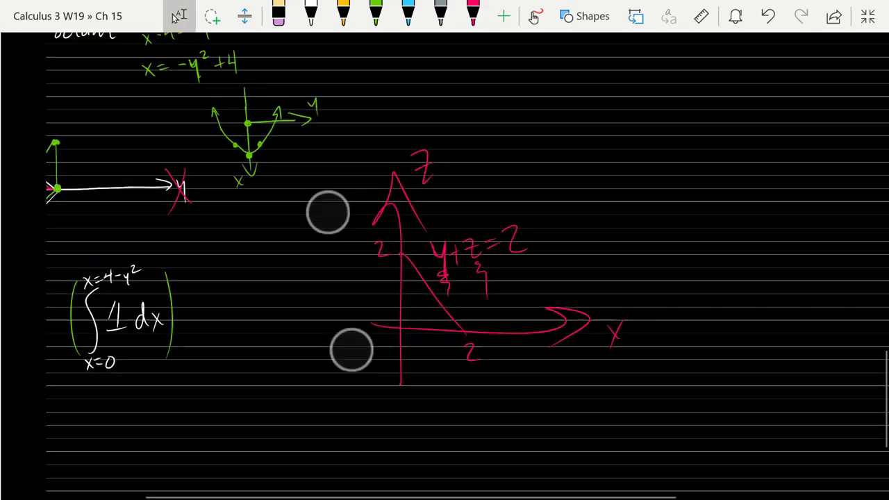
scroll(137, 368, up, 3)
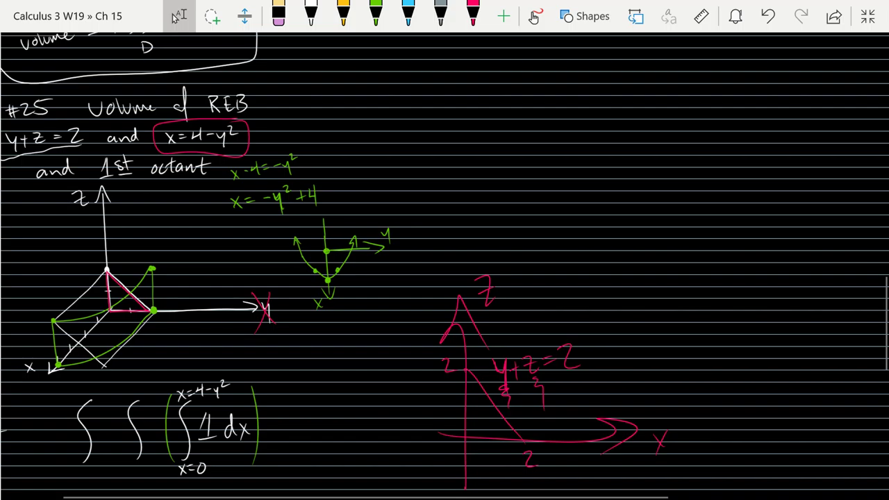
Circle the −y² of x=4−y² in red, then open the Windows Start menu.
click(473, 16)
drag(224, 124, 240, 119)
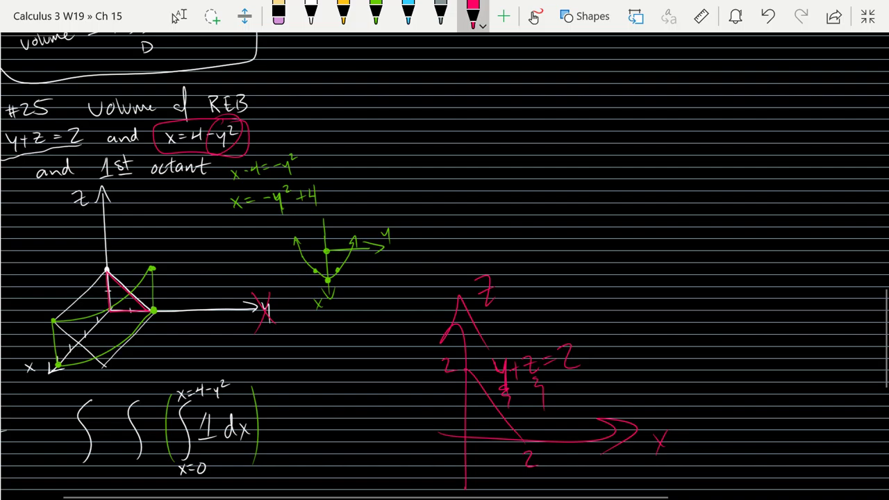
key(super)
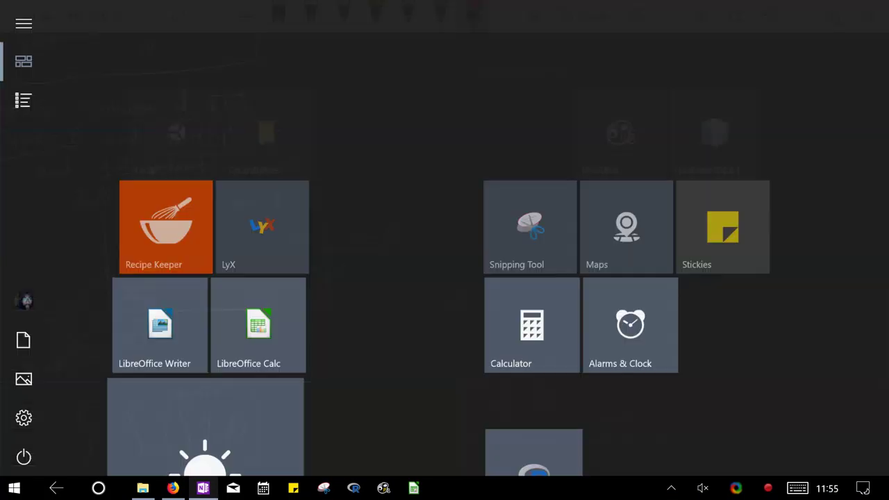